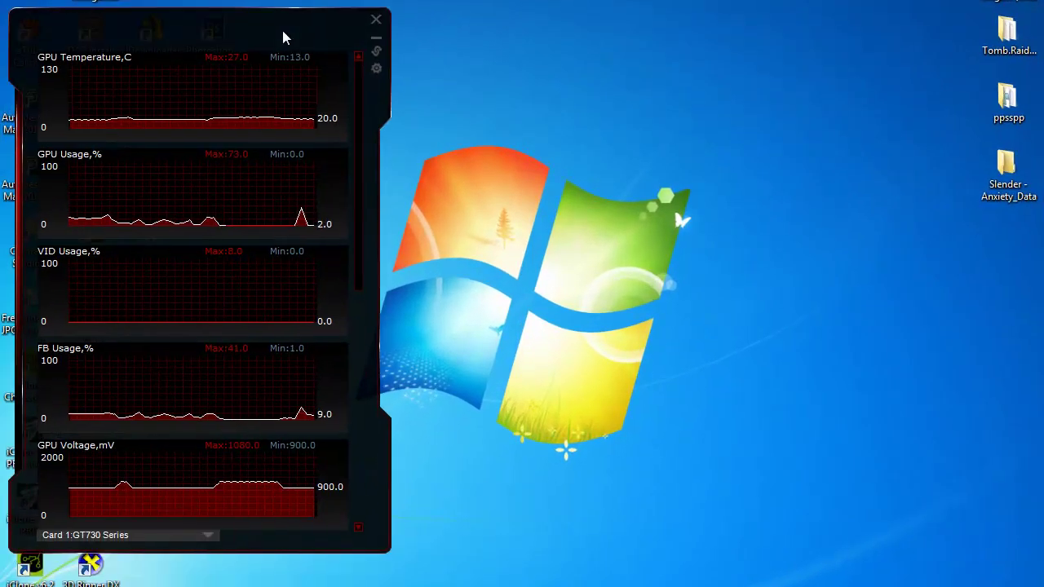
Install the Unity Importer 1.0 beta 8 script by dropping its desktop file into the Perspective viewport
left_click_drag(283, 37, 271, 43)
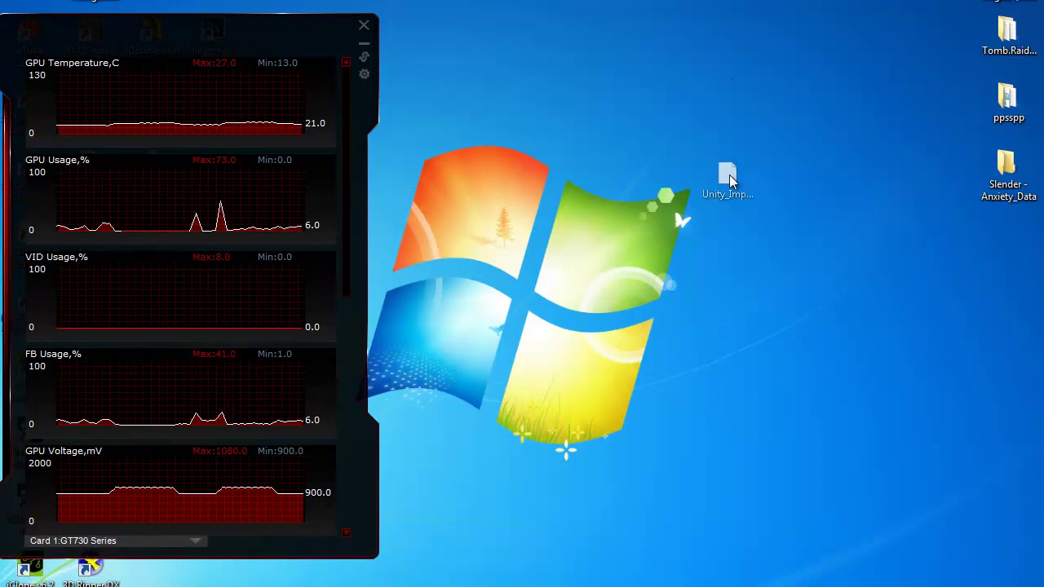
left_click_drag(729, 175, 705, 176)
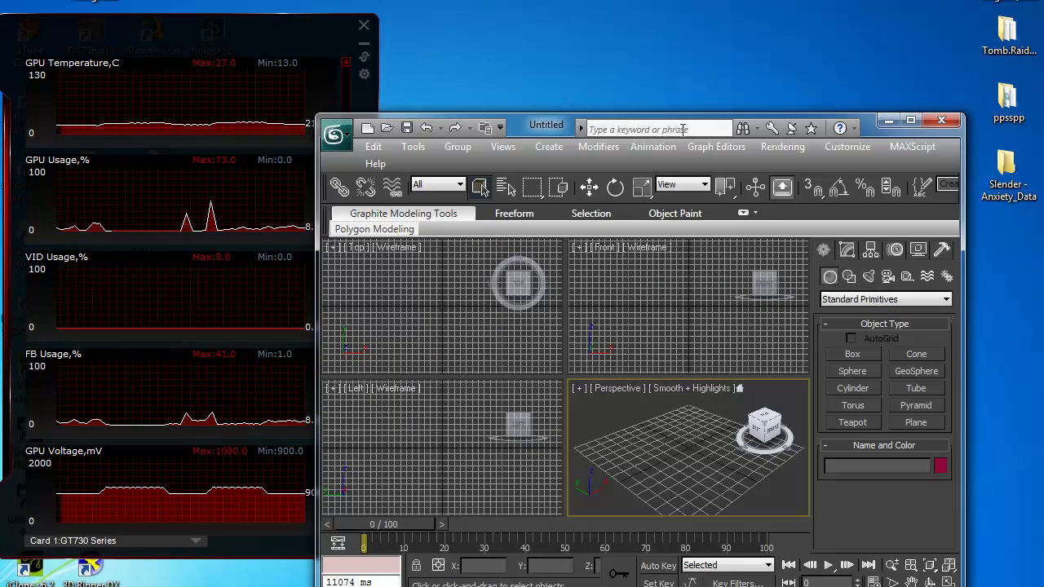
mouse_move(873, 130)
left_mouse_down()
mouse_move(714, 263)
mouse_move(554, 5)
left_mouse_up()
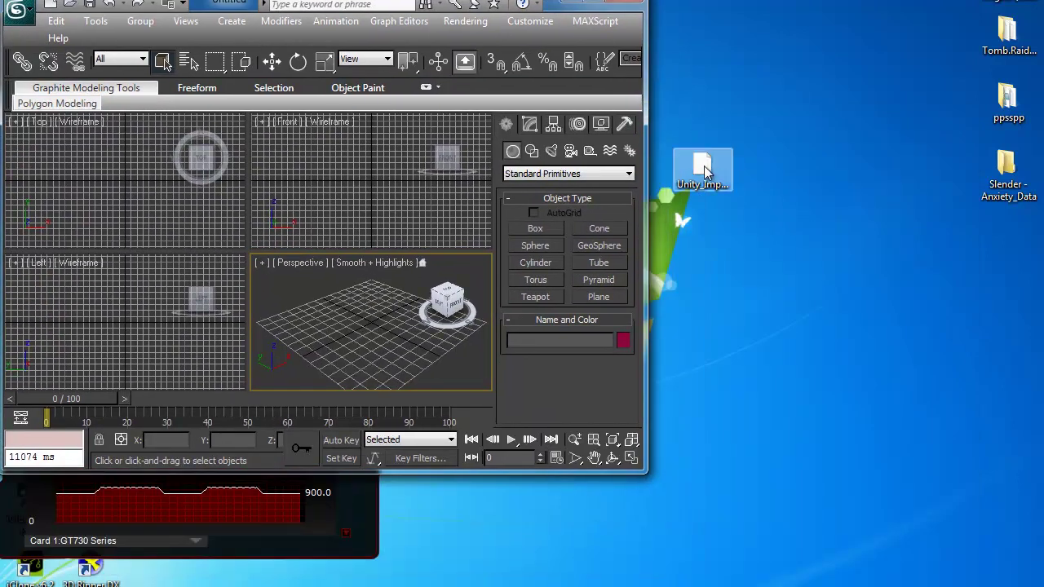
mouse_move(706, 171)
left_mouse_down()
mouse_move(365, 331)
mouse_move(220, 283)
left_mouse_up()
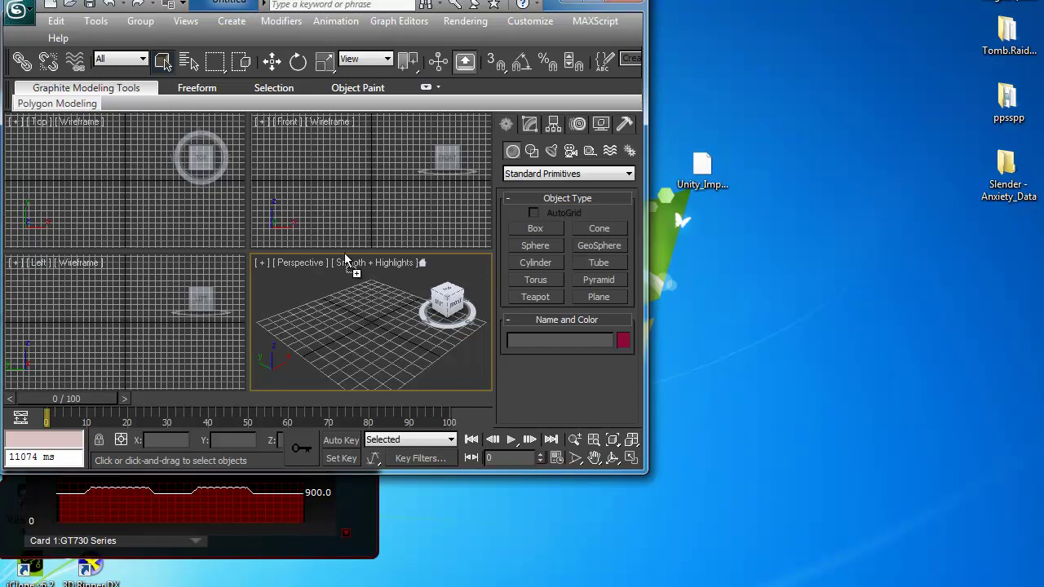
left_click_drag(220, 283, 368, 341)
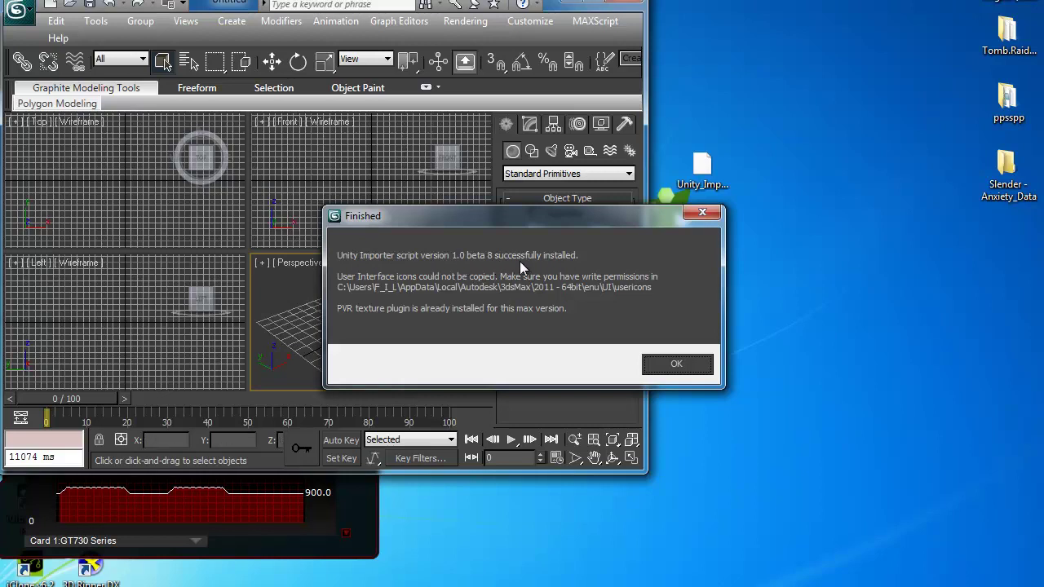
Dismiss the install confirmation and maximize the 3ds Max window
left_click(677, 365)
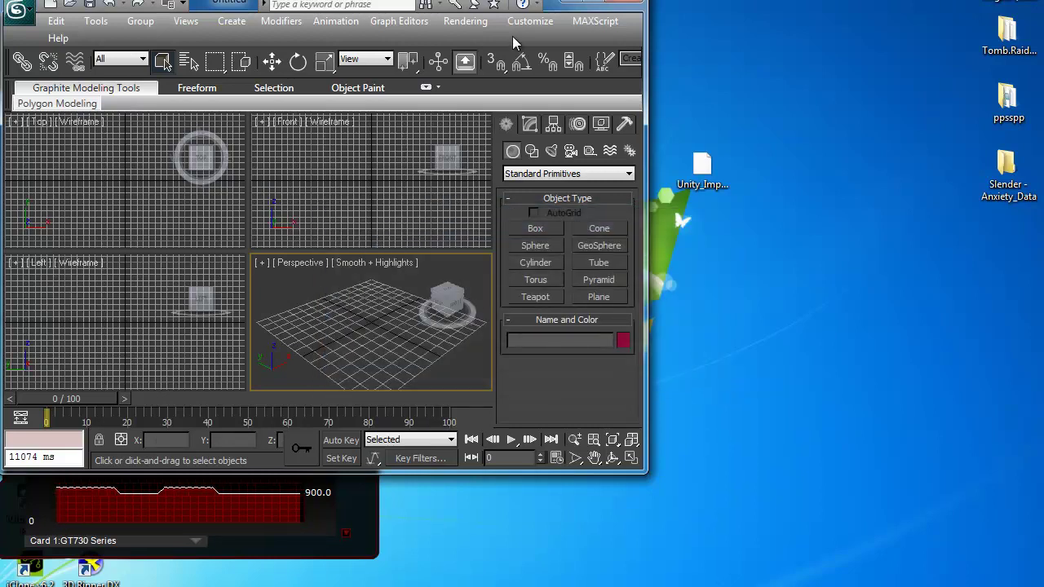
left_click(600, 4)
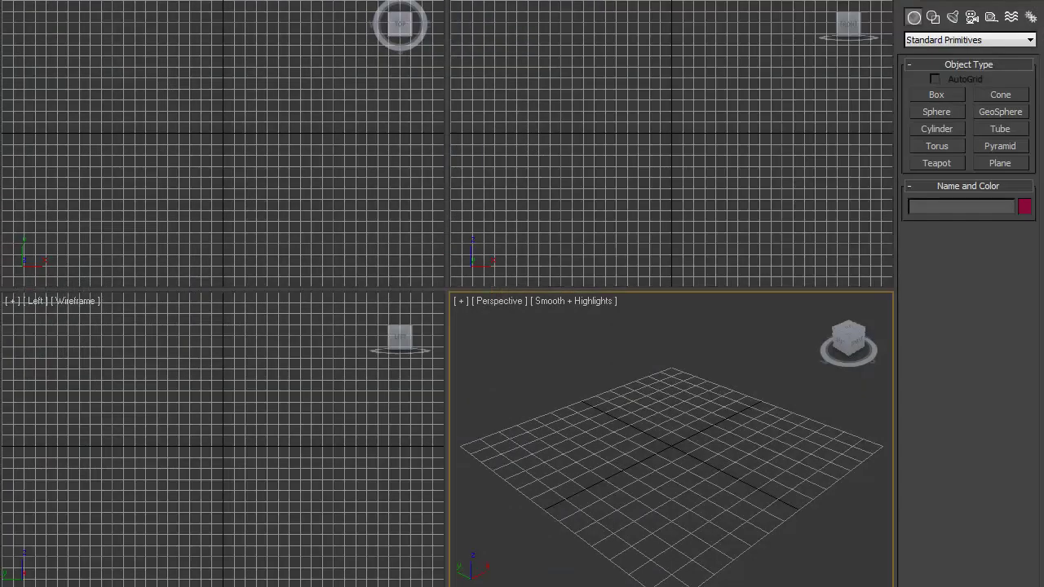
left_click(514, 0)
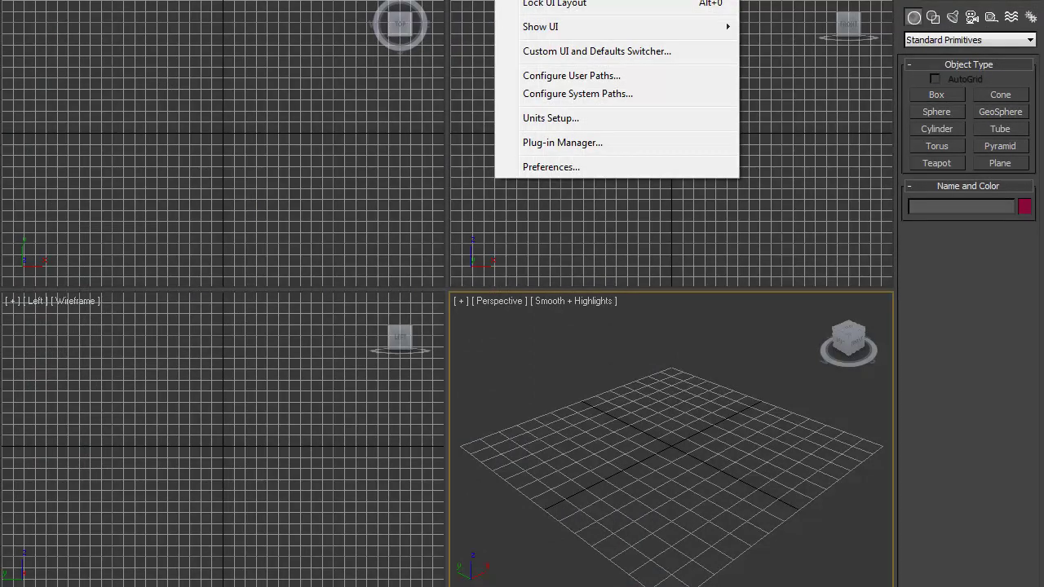
key("Escape")
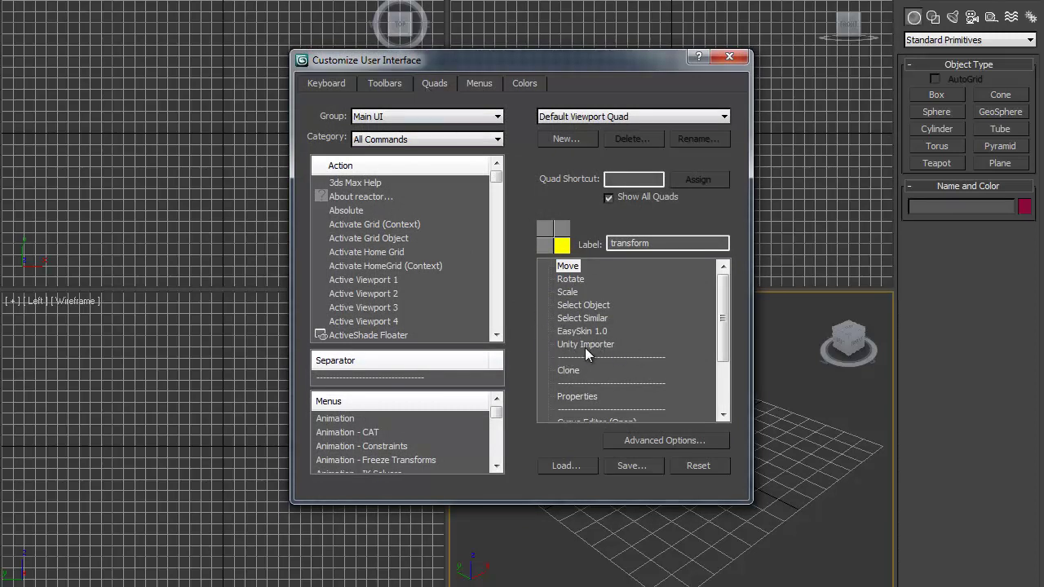
Delete Unity Importer from the quad menu and re-add it from Game file import after EasySkin 1.0
left_click(586, 345)
right_click(599, 346)
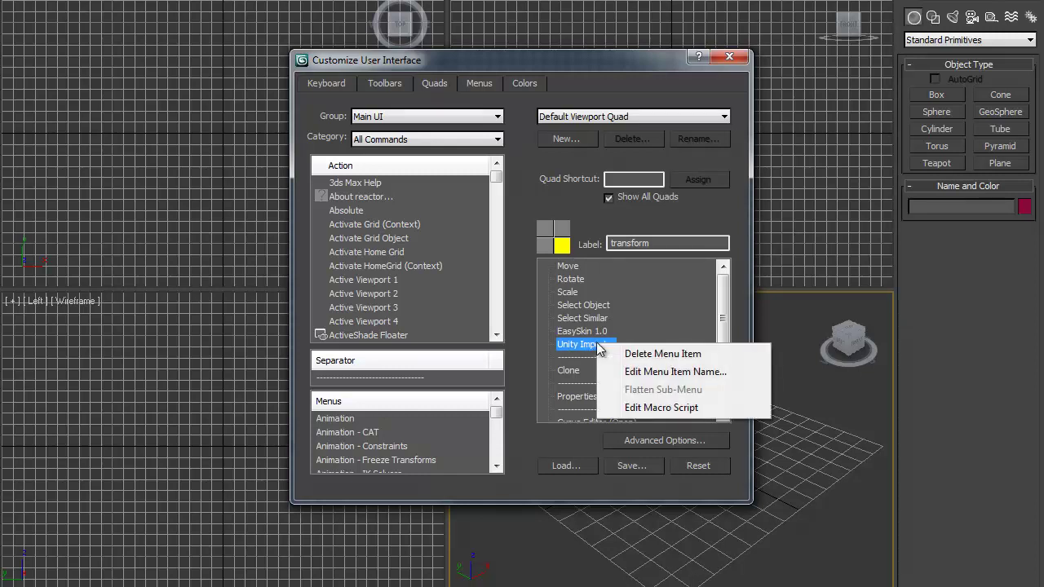
left_click(627, 354)
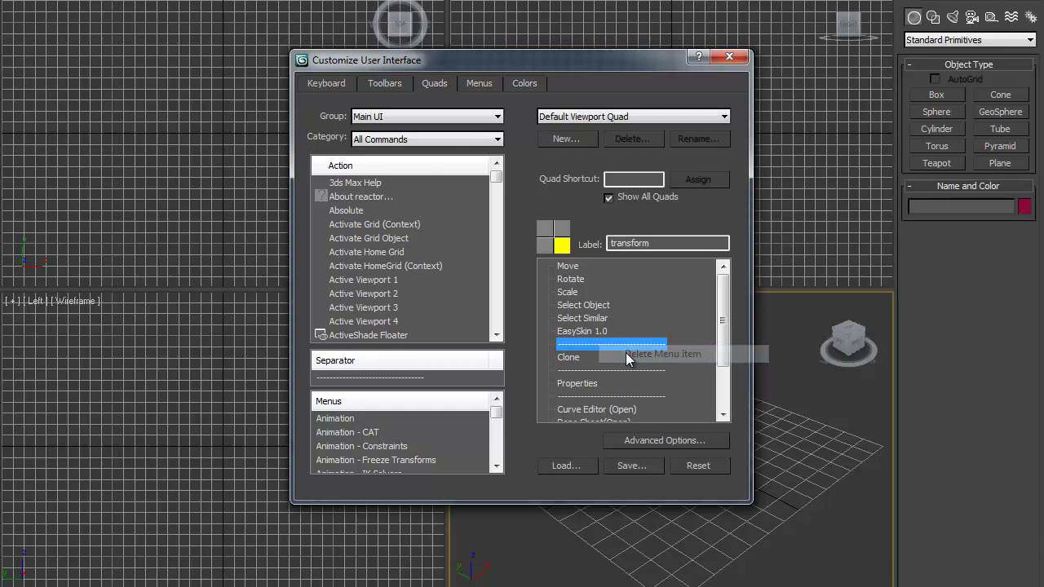
left_click(383, 142)
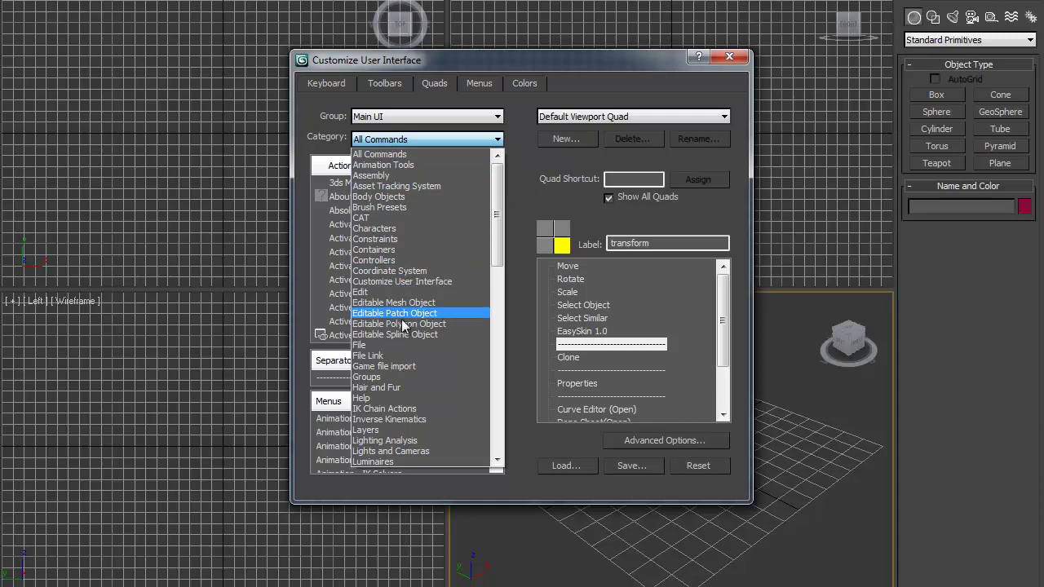
left_click(408, 367)
left_click(347, 186)
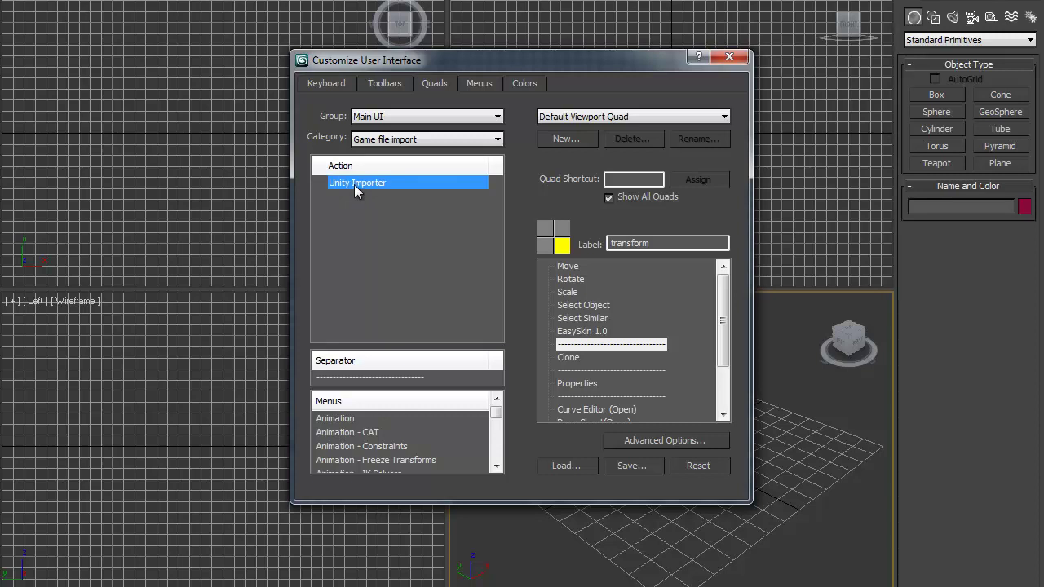
left_click_drag(354, 184, 583, 350)
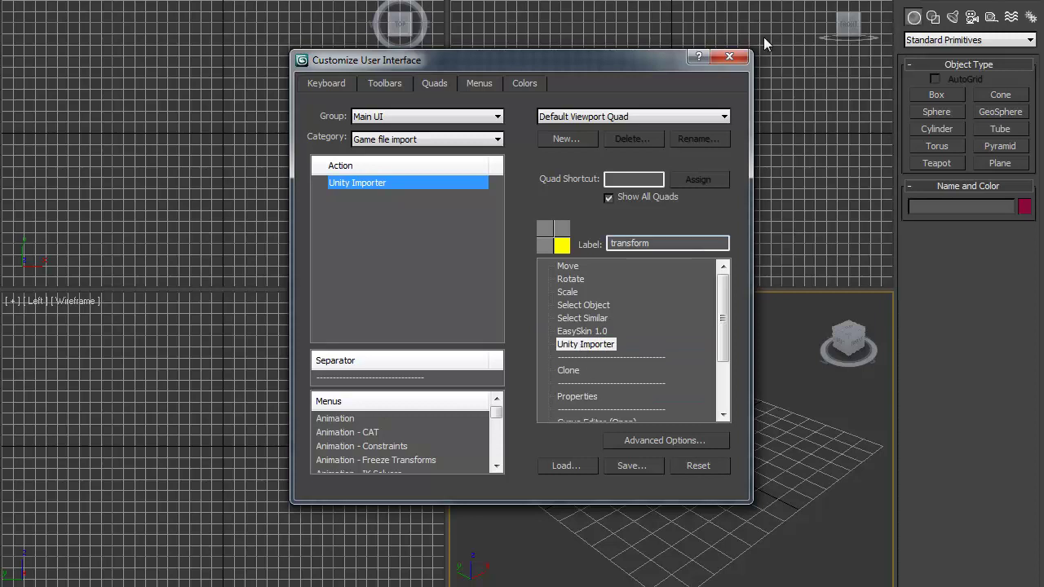
left_click(730, 58)
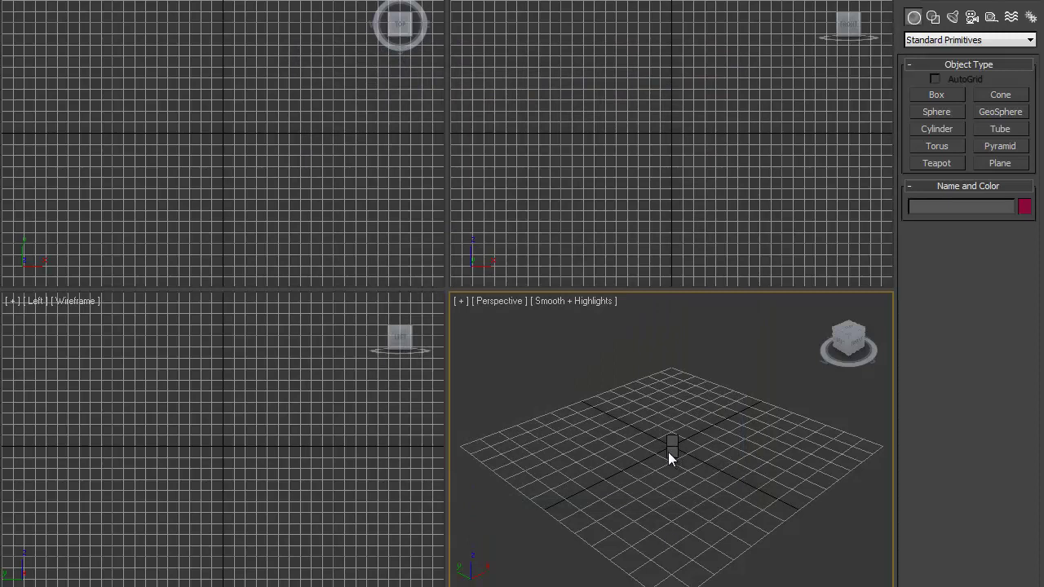
Launch Unity Importer from the Perspective viewport's right-click quad menu
right_click(668, 451)
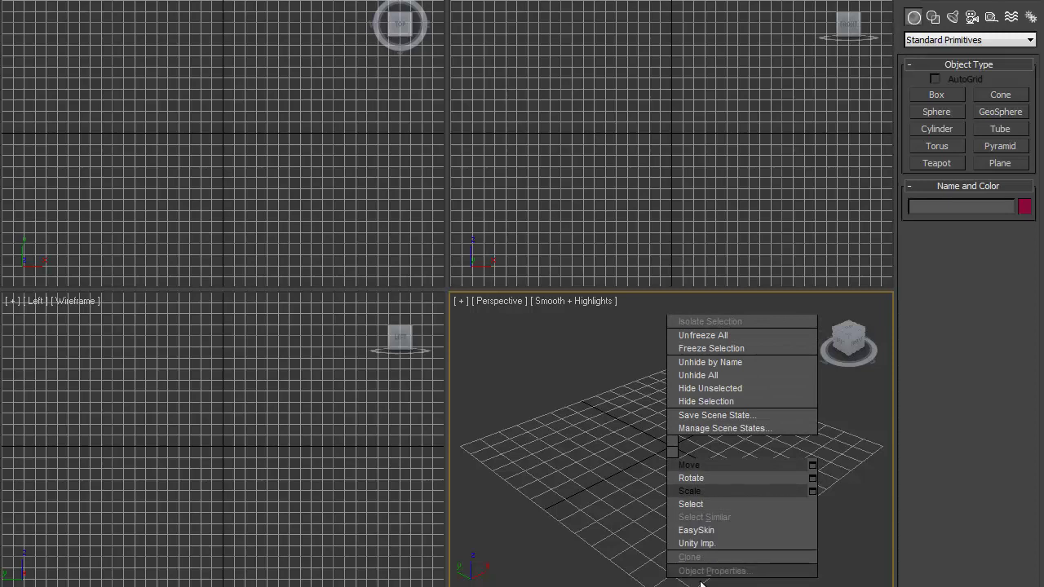
left_click(703, 545)
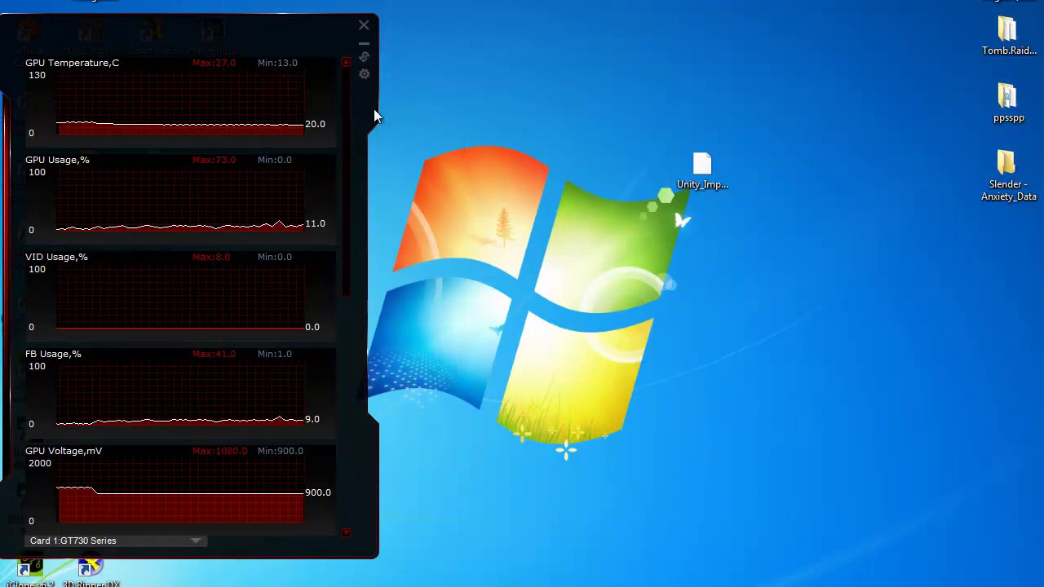
Move the GPU gadget aside and browse the sharedassets files in Slender - Anxiety_Data, then minimize Explorer
left_click_drag(373, 108, 22, 12)
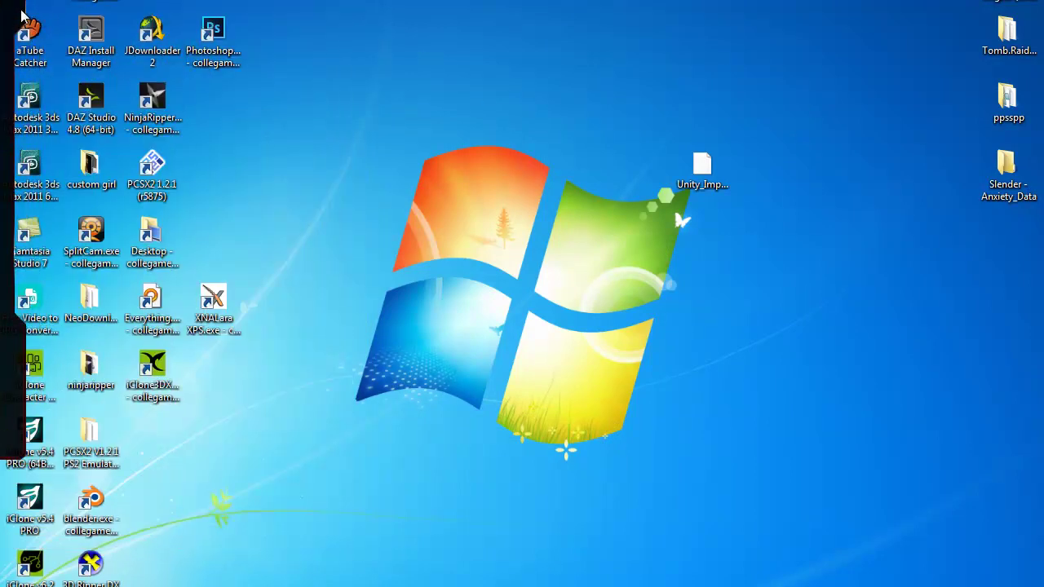
mouse_move(21, 11)
left_mouse_down()
mouse_move(21, 200)
mouse_move(46, 205)
left_mouse_up()
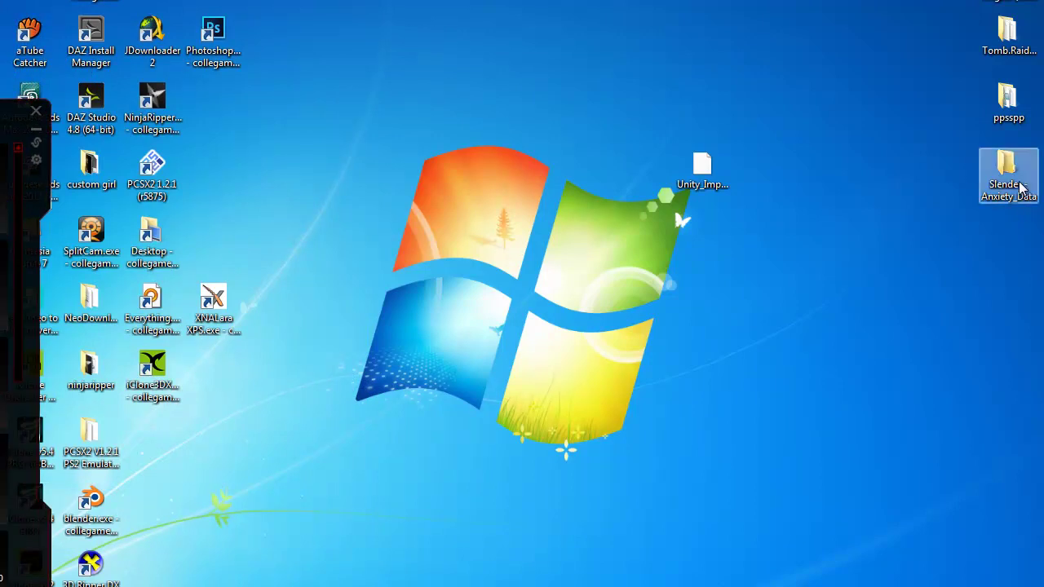
left_click_drag(1022, 188, 594, 322)
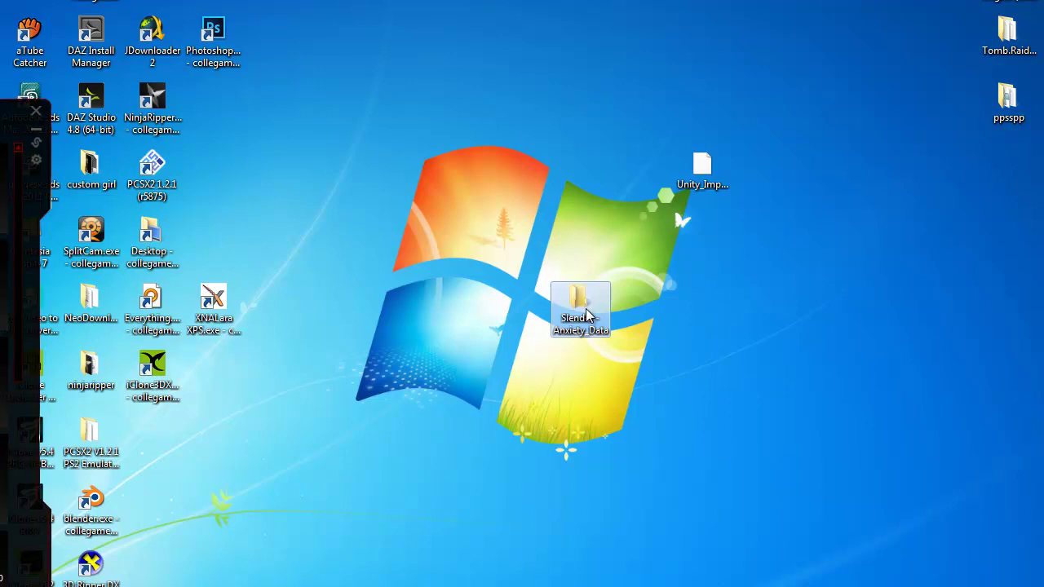
double_click(586, 316)
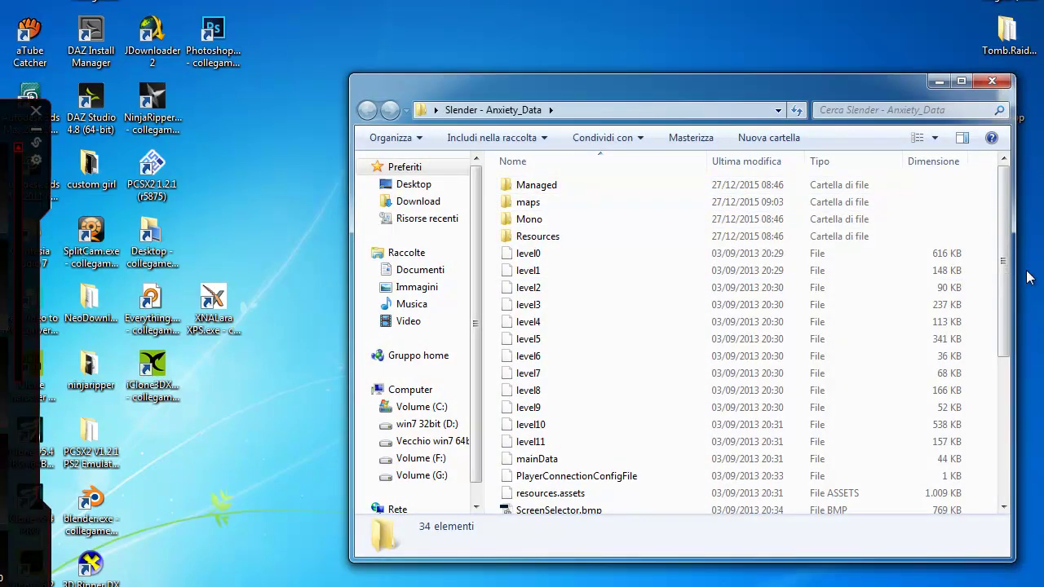
scroll(634, 343, "down", 4)
scroll(634, 343, "down", 1)
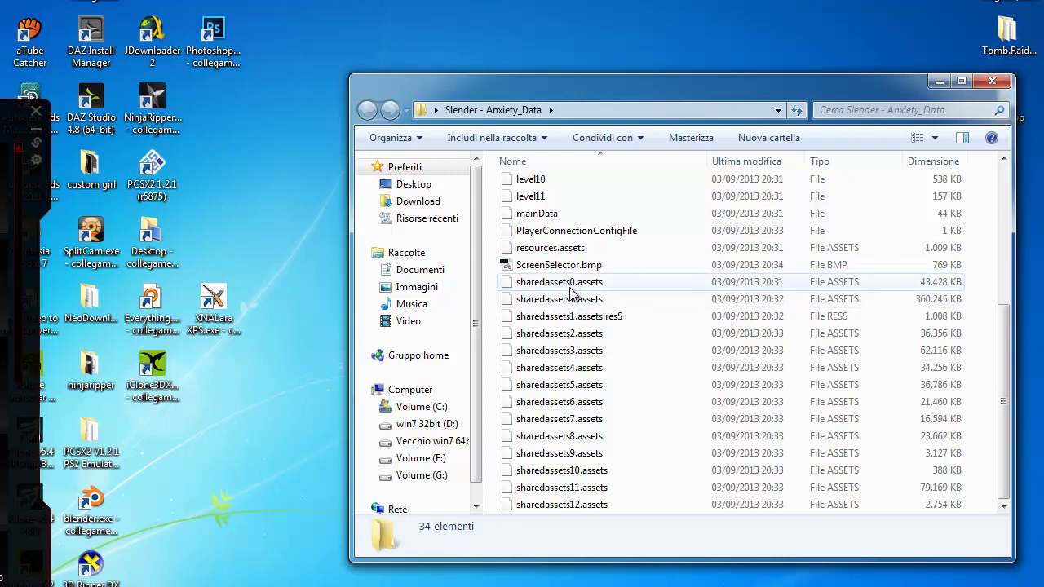
mouse_move(563, 283)
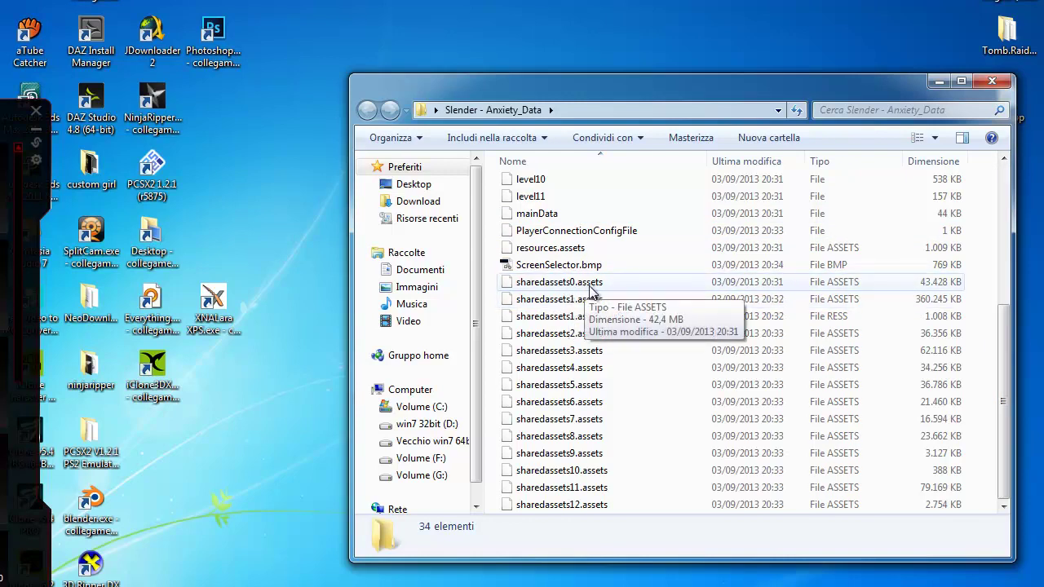
left_click(937, 85)
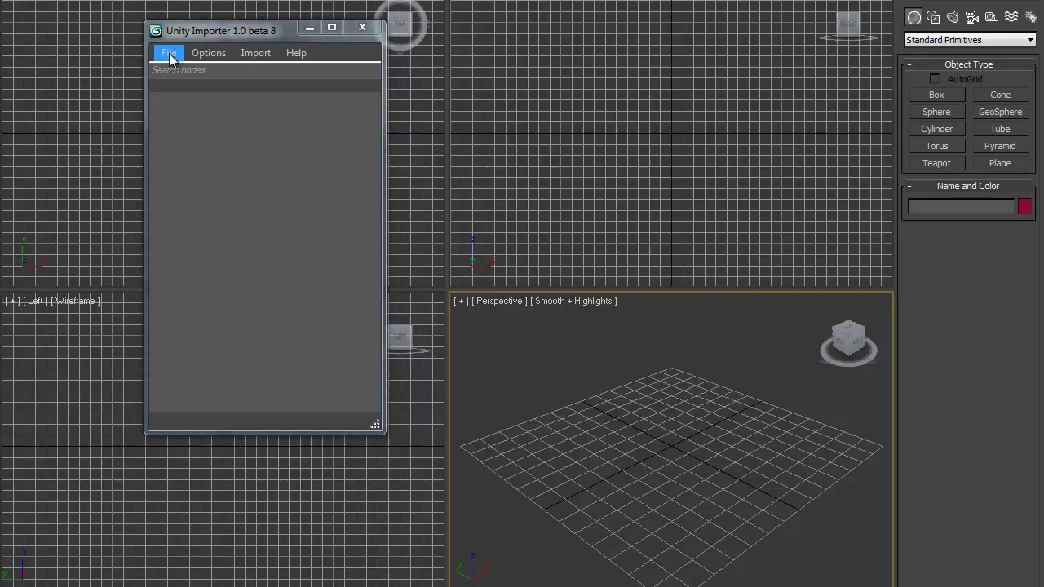
Load the Slender - Anxiety_Data folder through the importer's Load Game Data folder option
left_click(169, 54)
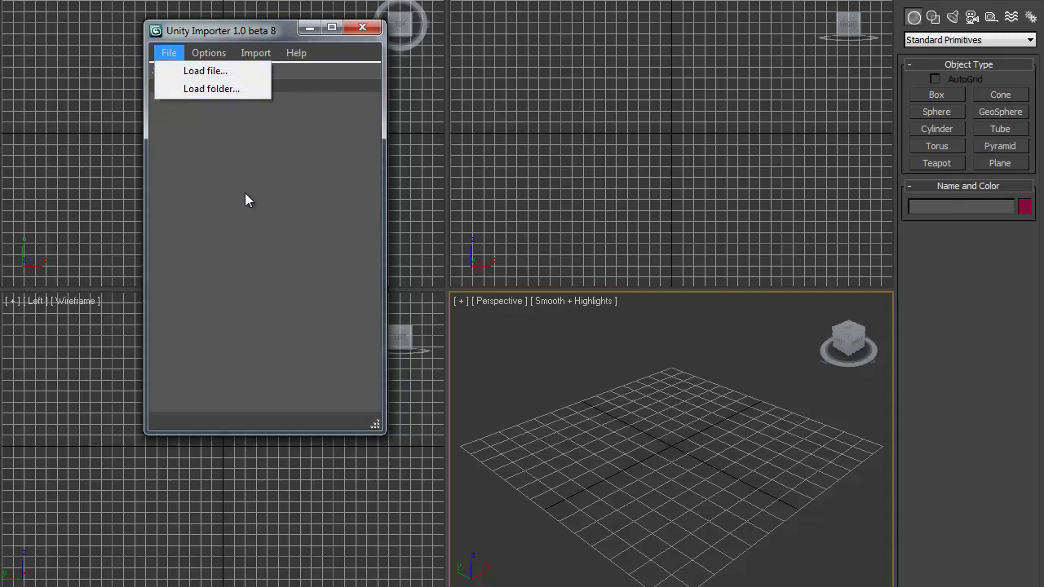
left_click(199, 89)
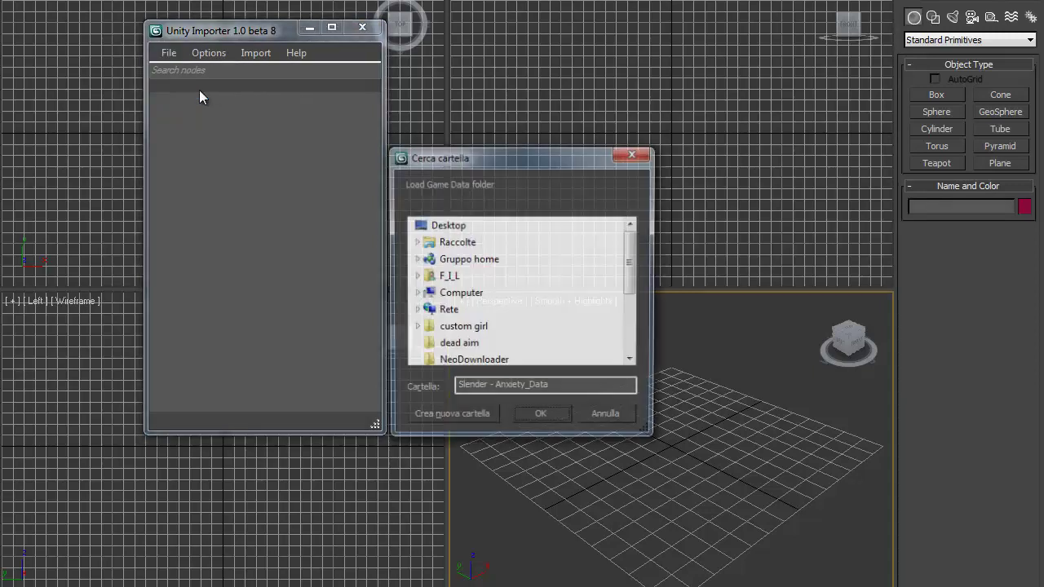
left_click_drag(633, 257, 633, 323)
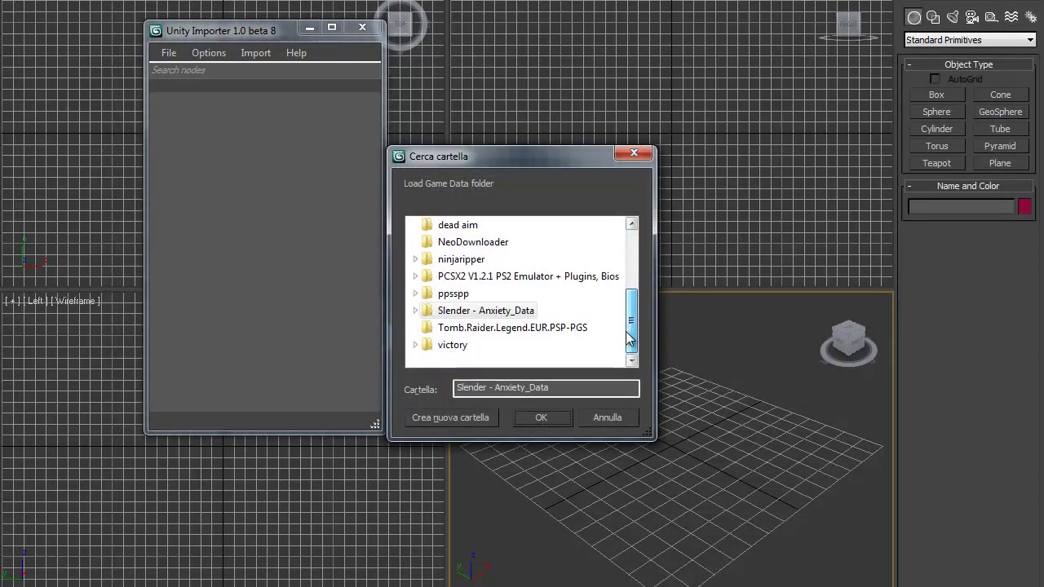
double_click(461, 311)
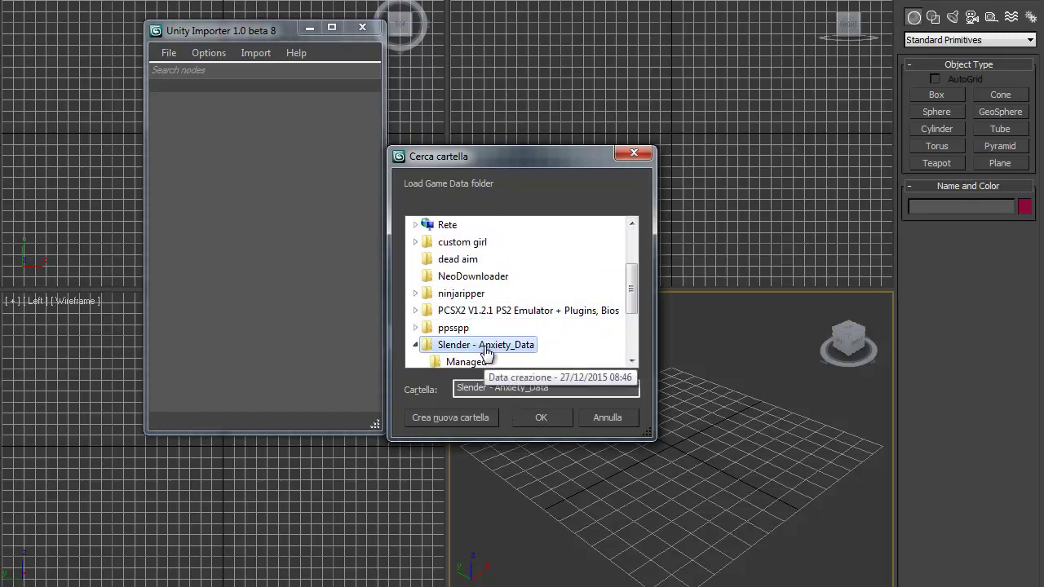
left_click(532, 417)
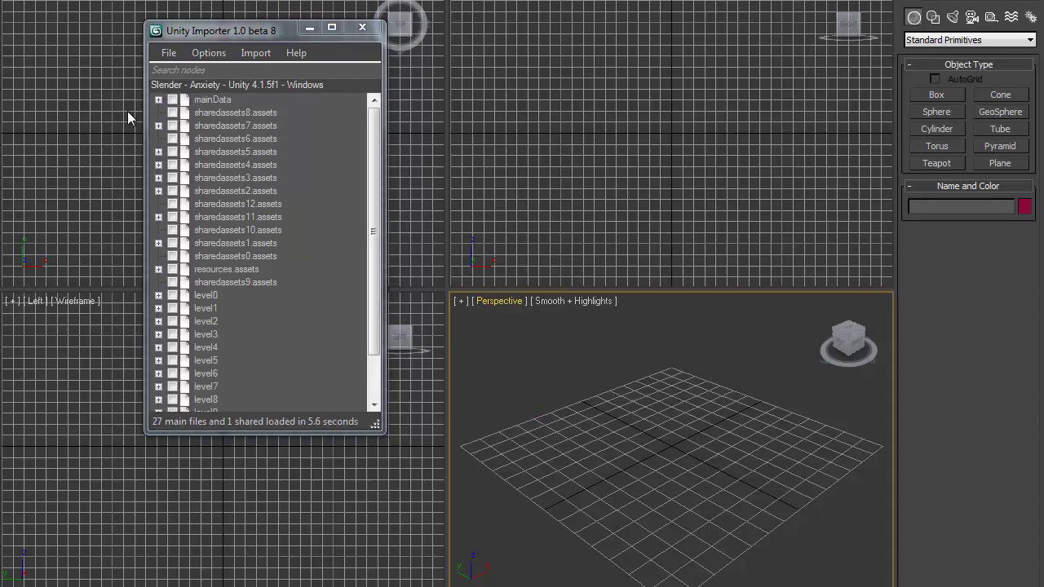
Peek inside the sharedassets7, 4, 3 and 2 asset files in the importer tree
left_click(370, 132)
left_click_drag(370, 135, 386, 108)
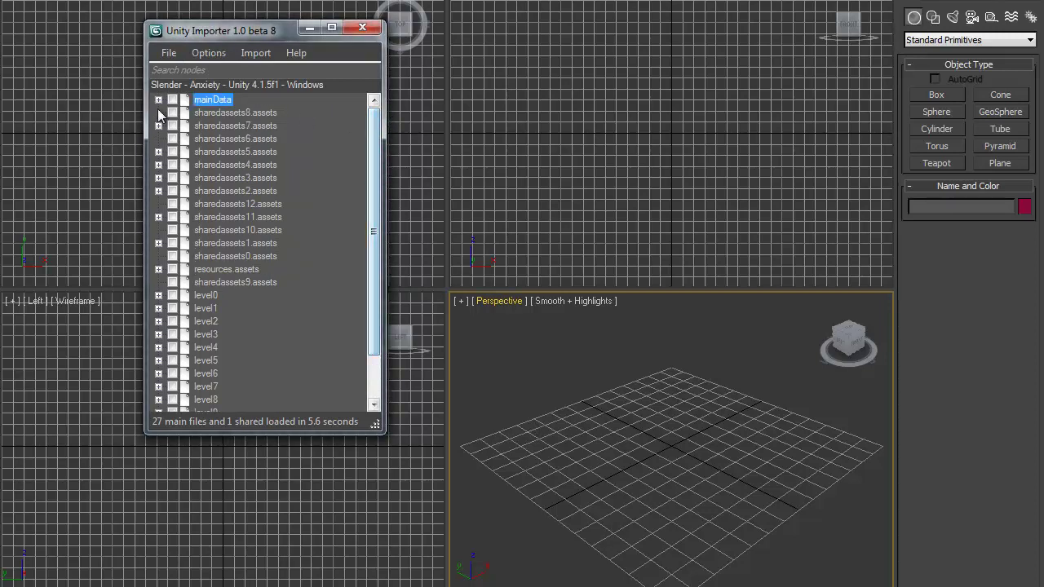
left_click(158, 126)
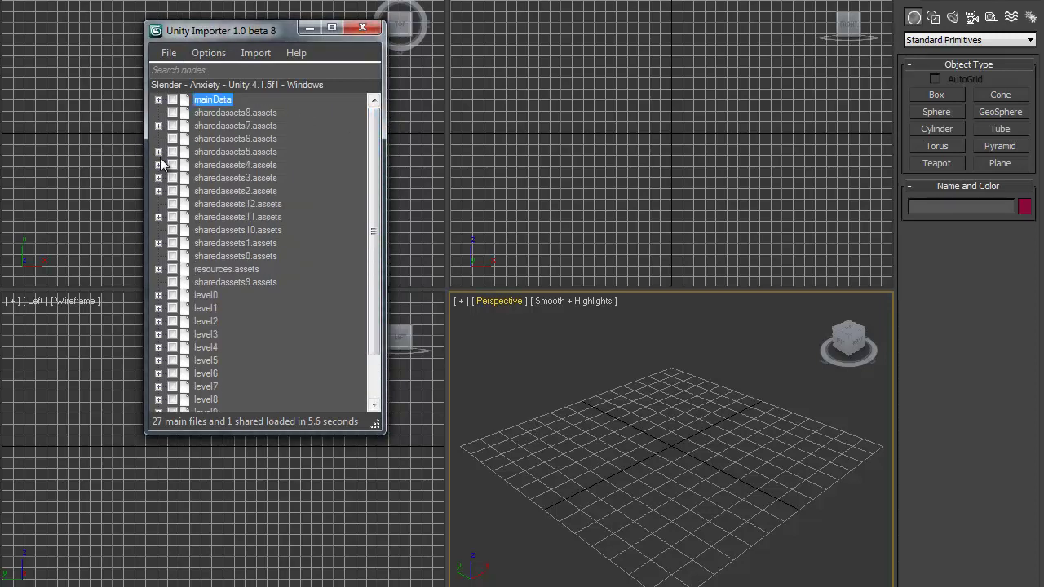
left_click(159, 163)
left_click(160, 167)
left_click(159, 178)
left_click(159, 192)
left_click_drag(369, 143, 369, 196)
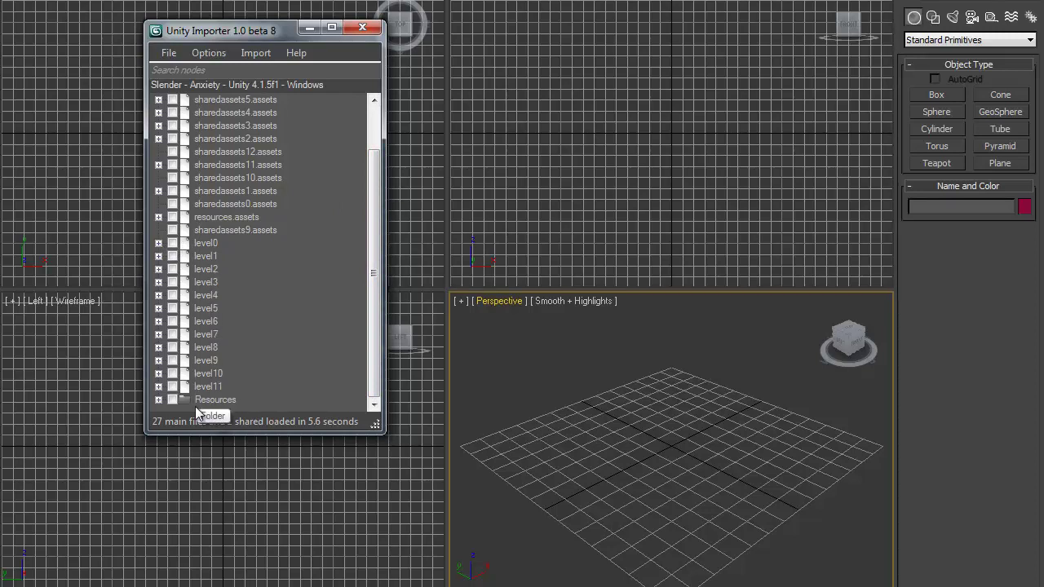
Expand level0, scroll down to police_car, tick it and expand it to show its mesh
left_click(158, 243)
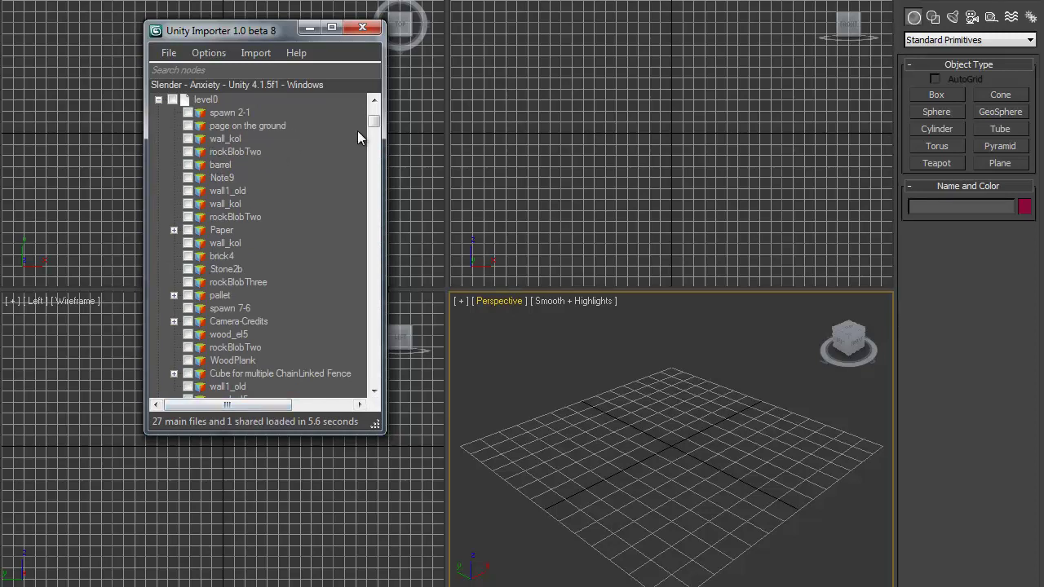
left_click_drag(375, 124, 375, 153)
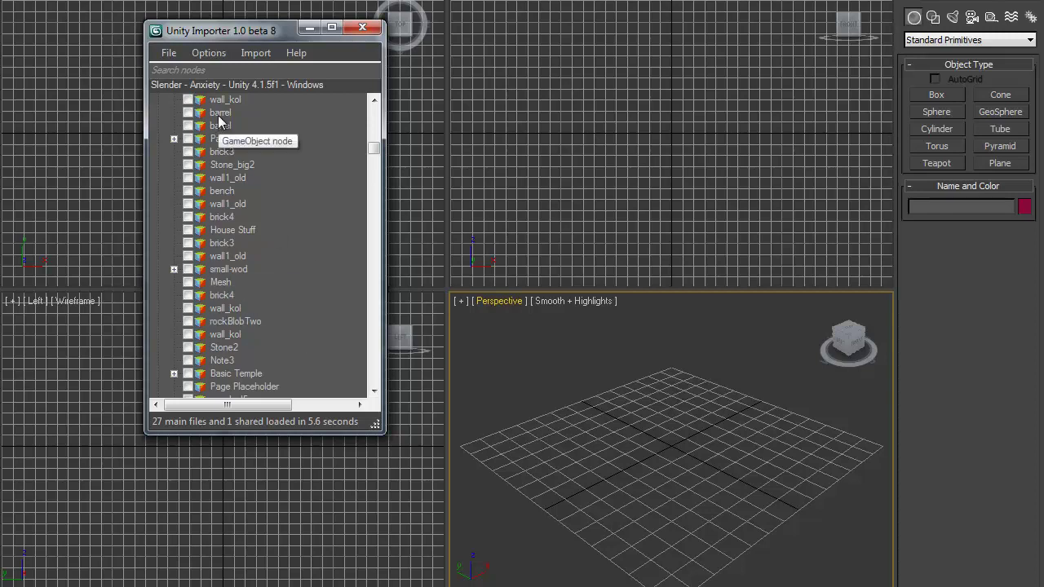
left_click_drag(376, 152, 375, 195)
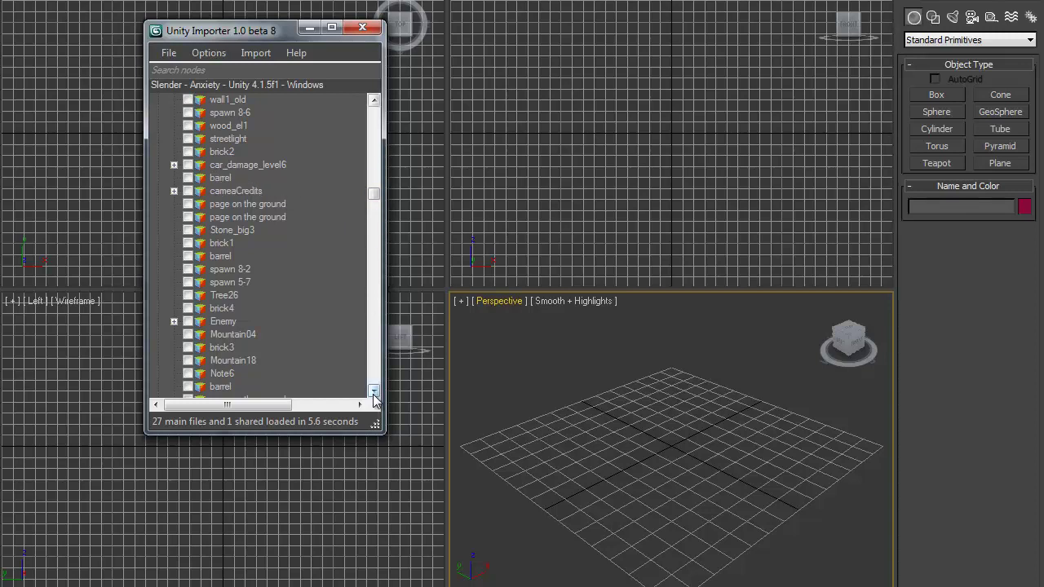
left_click(374, 393)
left_click(373, 393)
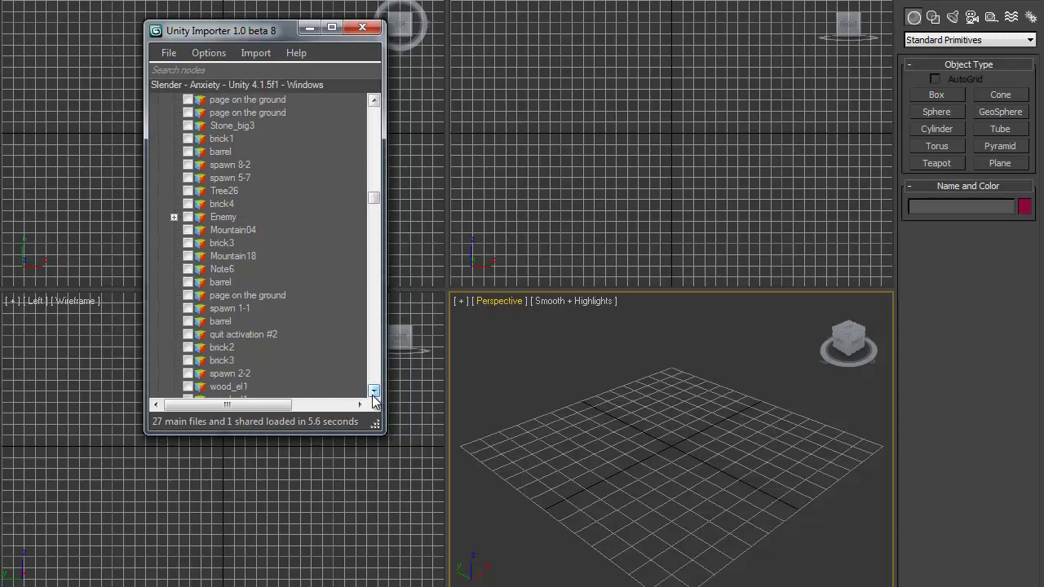
left_click(374, 392)
left_click_drag(372, 197, 371, 218)
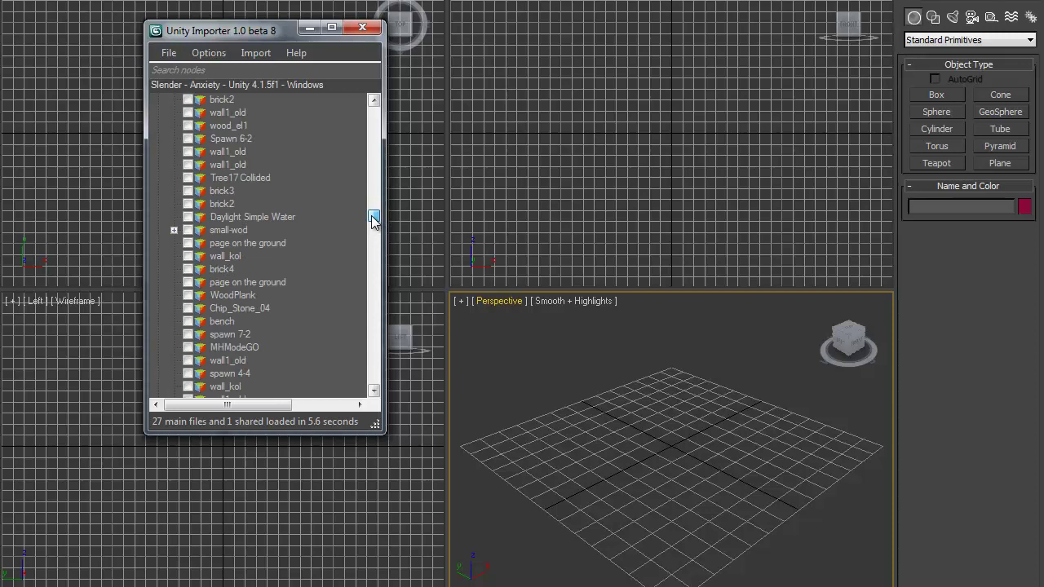
mouse_move(372, 220)
left_mouse_down()
mouse_move(373, 350)
mouse_move(376, 338)
left_mouse_up()
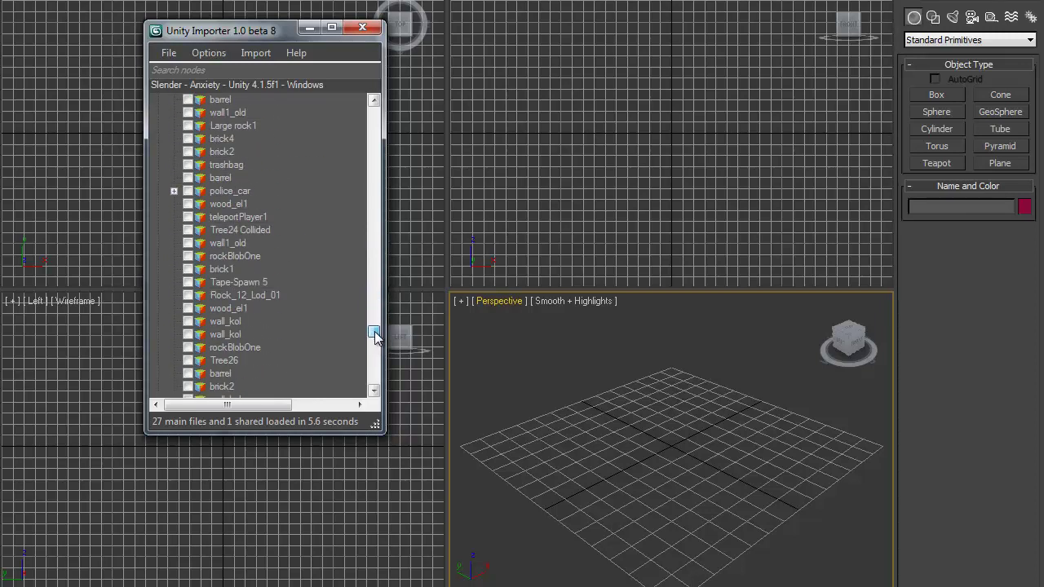
left_click(188, 191)
left_click(173, 191)
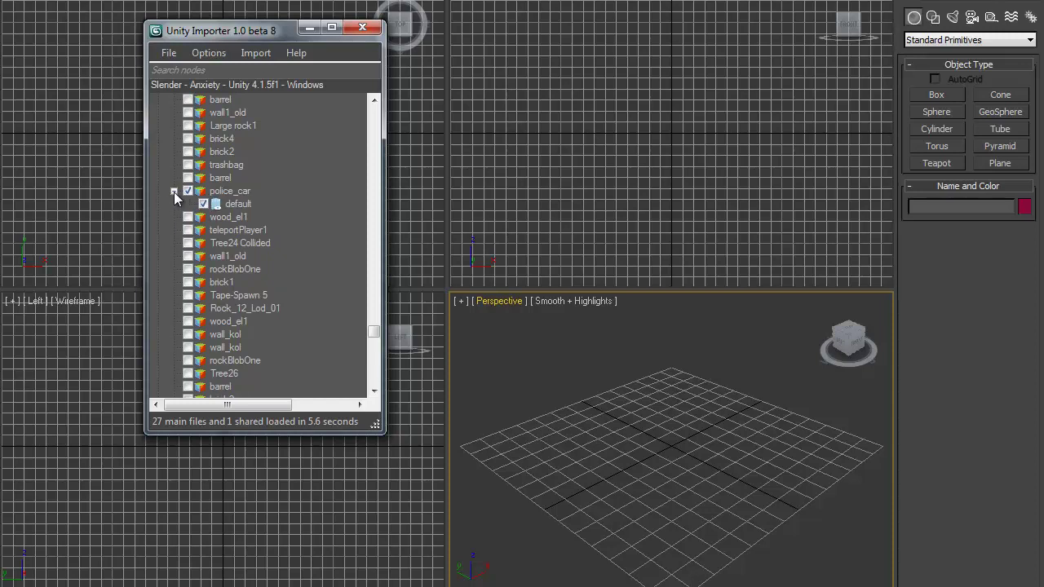
Import the checked police_car and orbit around it in the maximized Perspective view
right_click(234, 195)
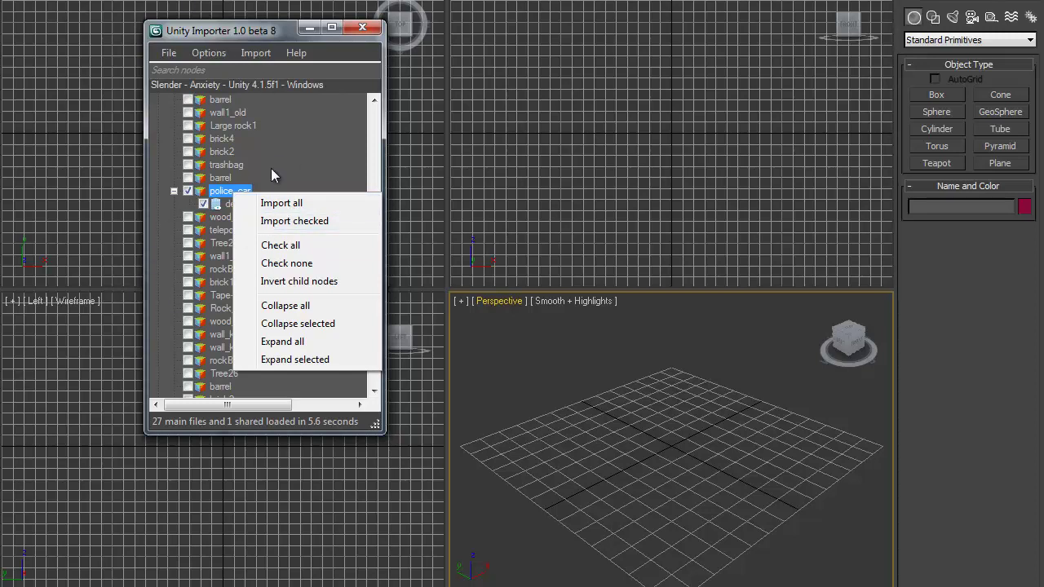
left_click(275, 225)
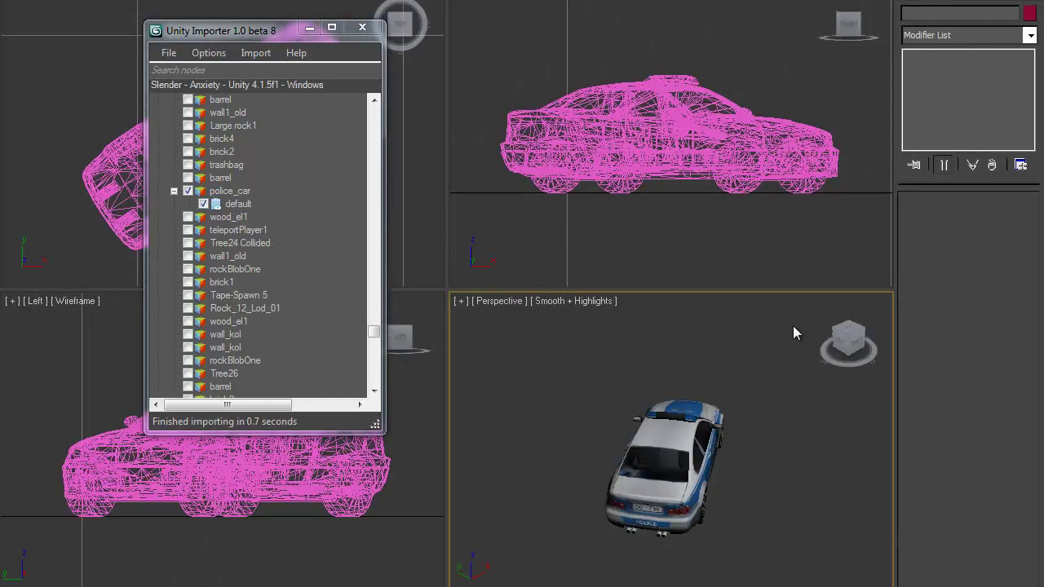
left_click(848, 341)
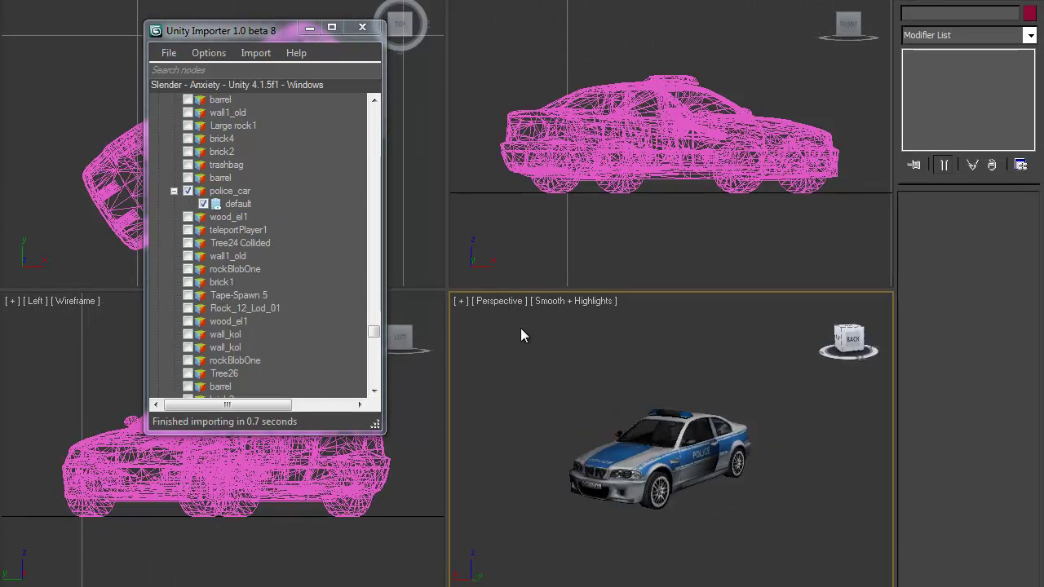
mouse_move(520, 327)
middle_mouse_down("alt")
mouse_move(491, 340)
mouse_move(883, 357)
mouse_move(469, 341)
mouse_move(515, 333)
middle_mouse_up("alt")
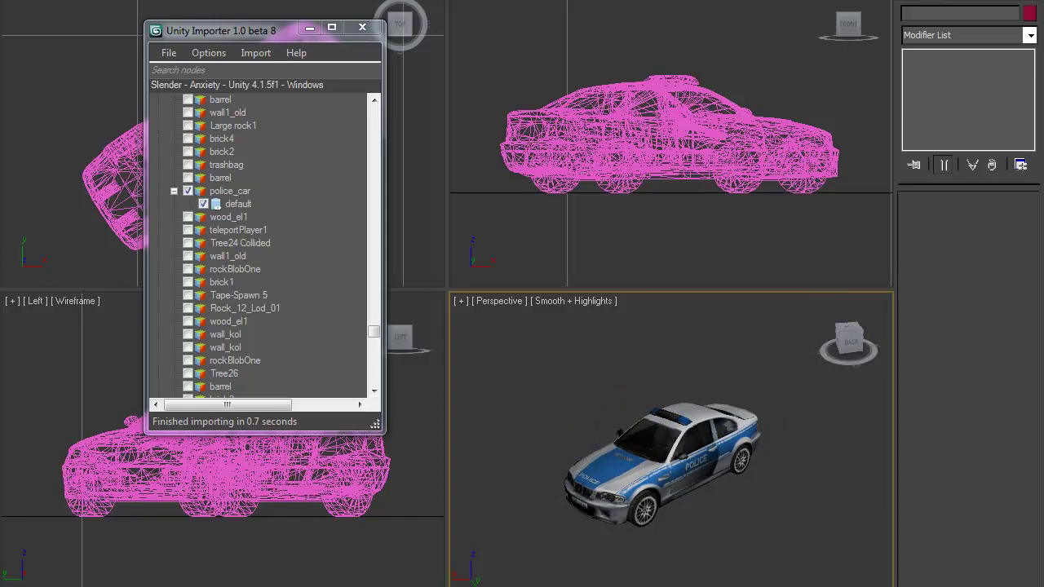
key("alt+w")
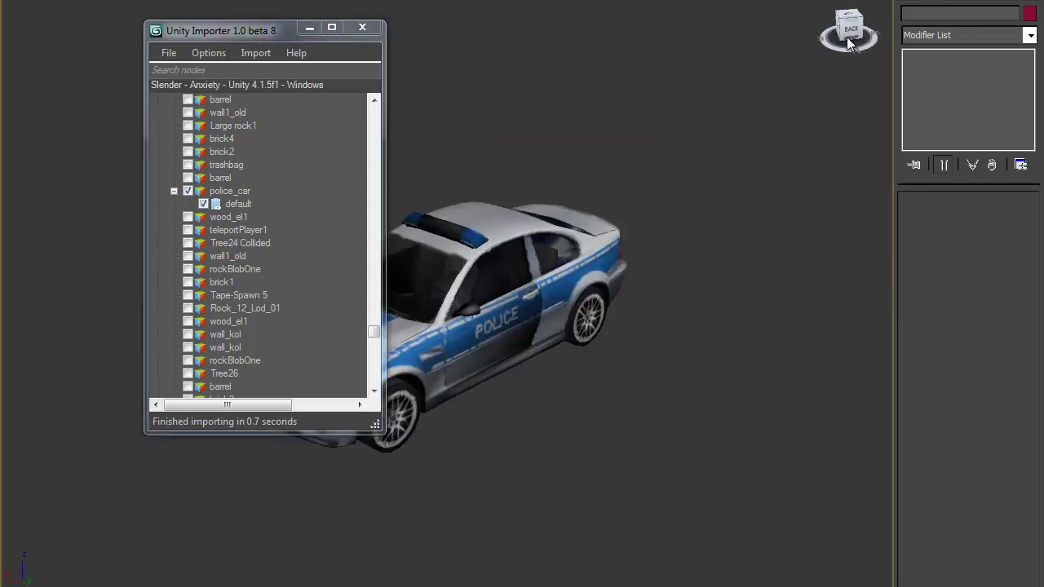
left_click_drag(847, 37, 848, 30)
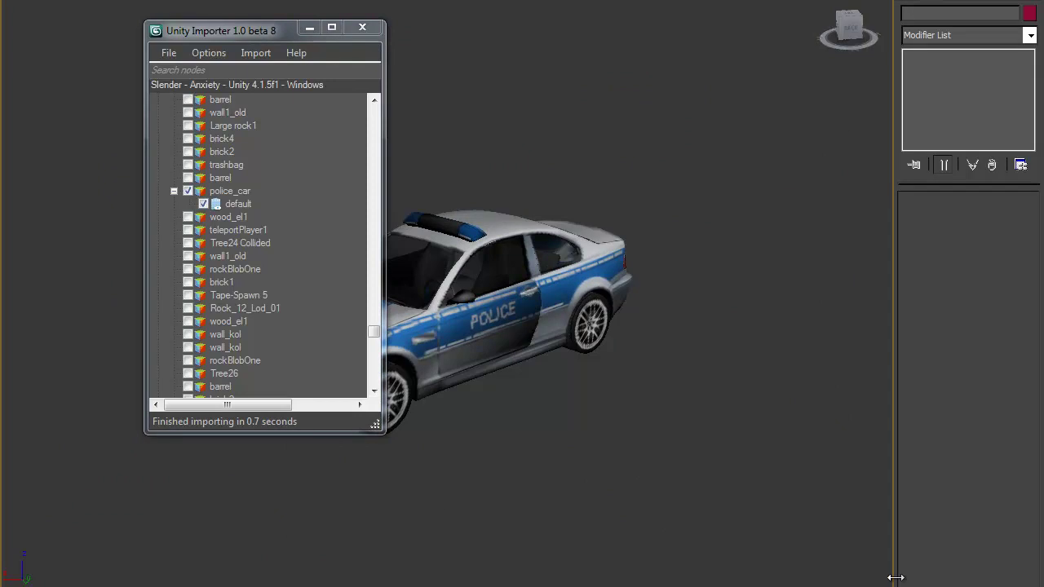
middle_click_drag(588, 302, 741, 155, "alt")
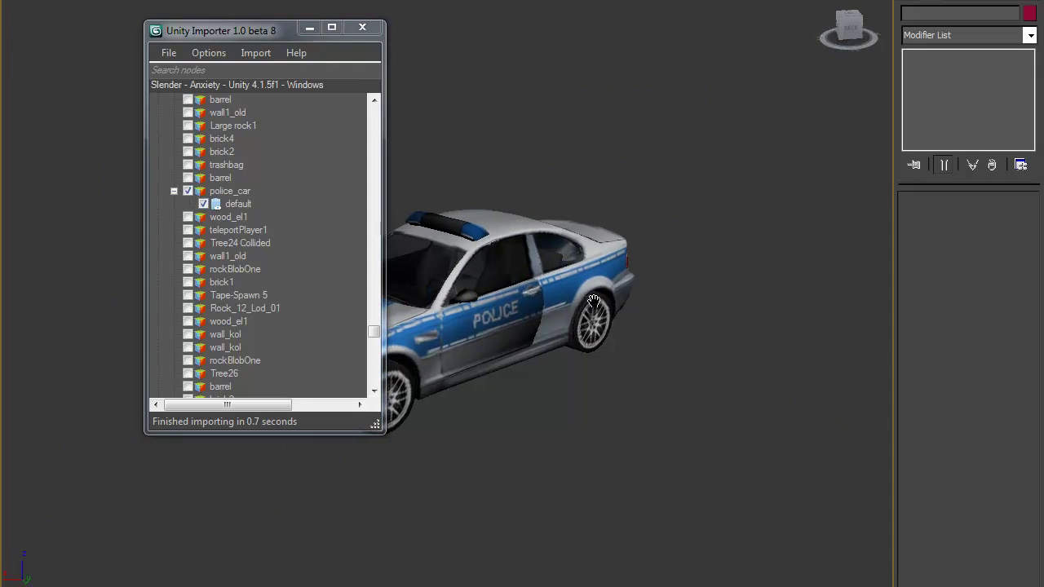
left_click_drag(767, 137, 589, 327)
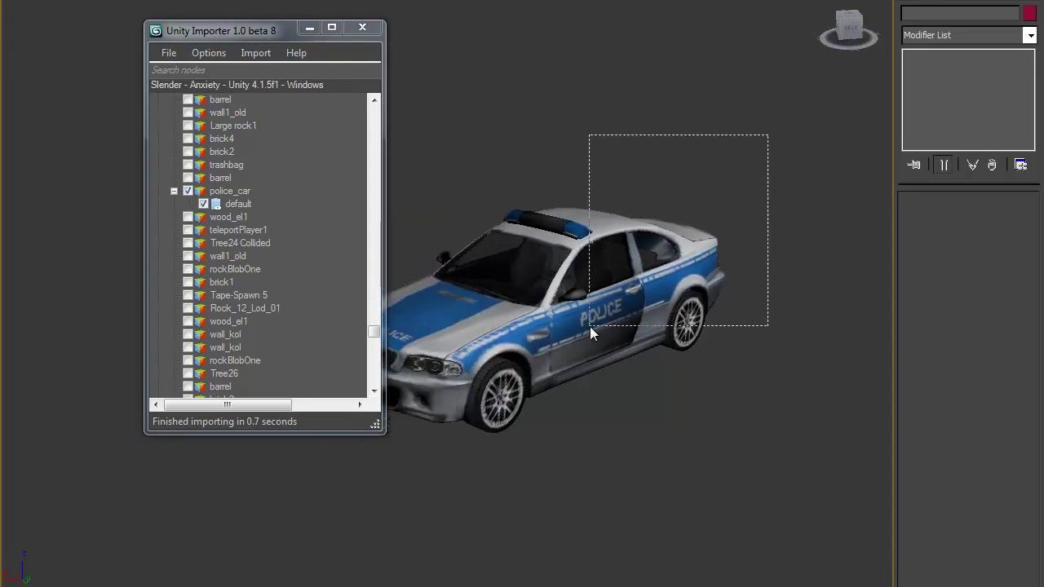
Detach the driver's door element from the police car as a new object named 'door left'
left_click(723, 122)
left_click(702, 221)
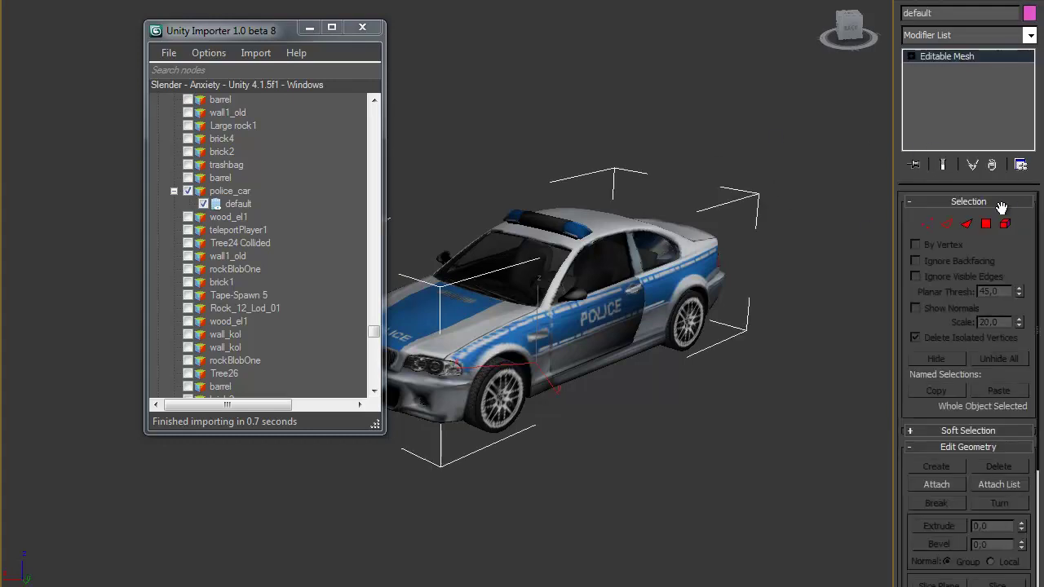
left_click(1005, 224)
left_click(593, 308)
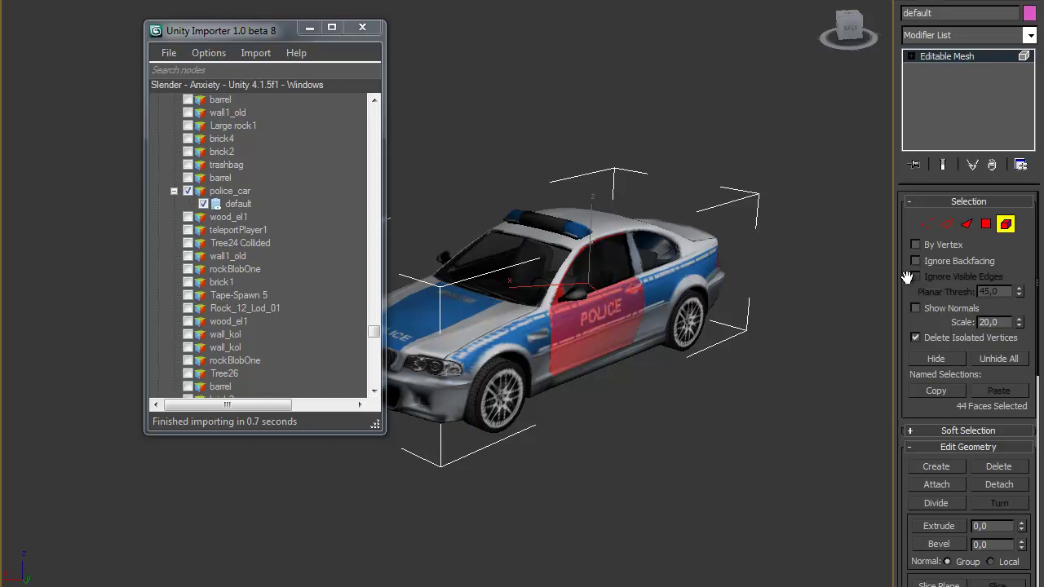
left_click(1001, 484)
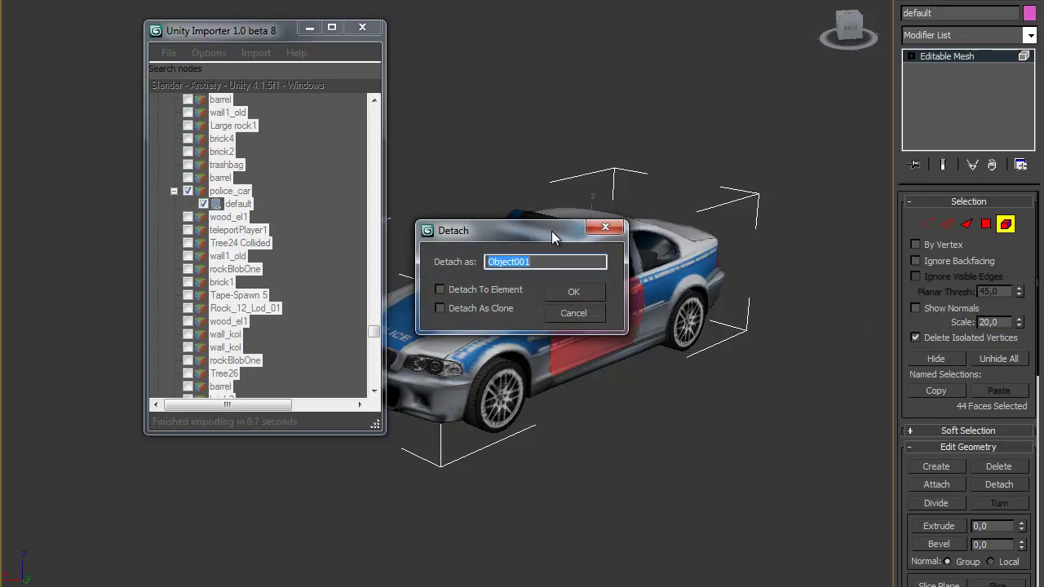
type("d")
type("oor ")
type("left")
left_click(571, 292)
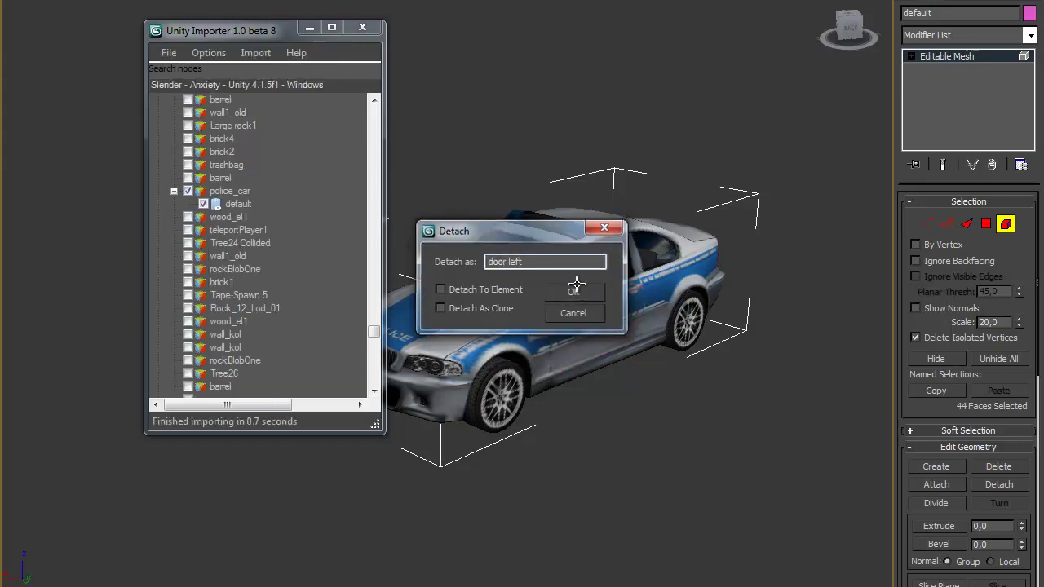
Select the detached 'door left' object and pull it away from the car body
left_click(1005, 224)
left_click(851, 308)
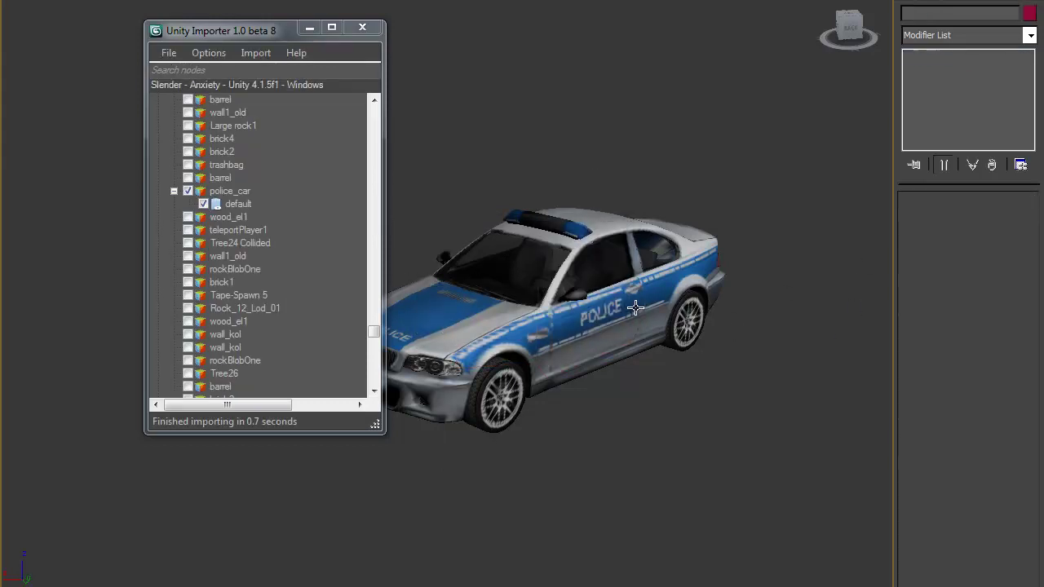
left_click(604, 305)
key("w")
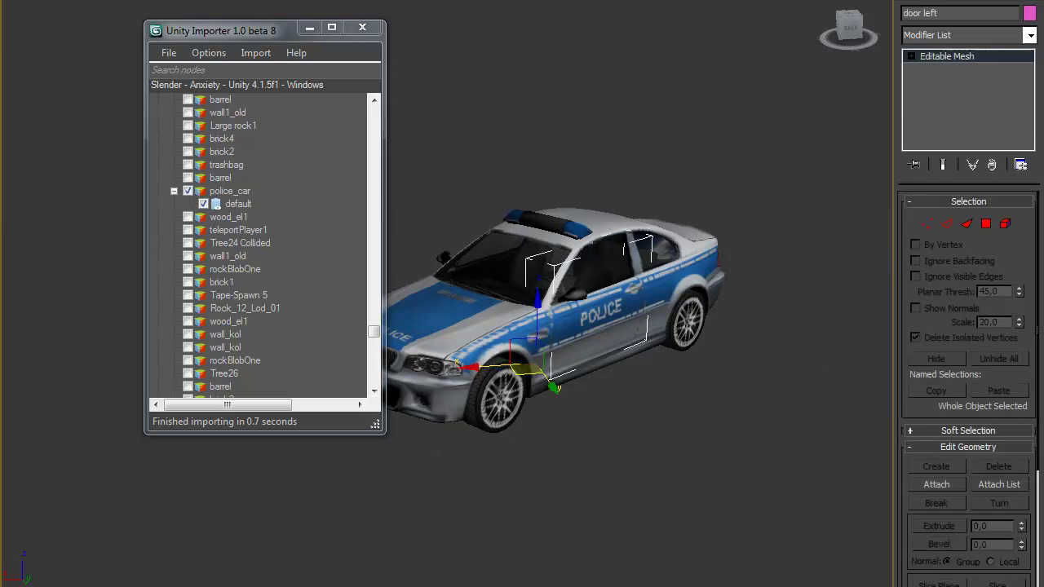
mouse_move(555, 389)
left_mouse_down()
mouse_move(620, 528)
mouse_move(572, 451)
left_mouse_up()
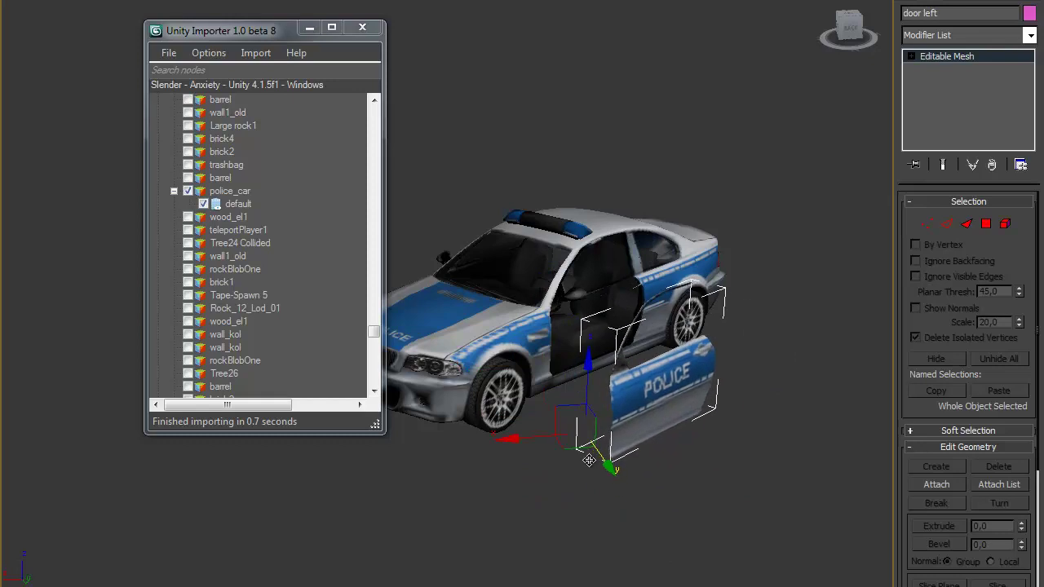
Undo to return the door to the car, then untick police_car in the importer tree
key("ctrl+z")
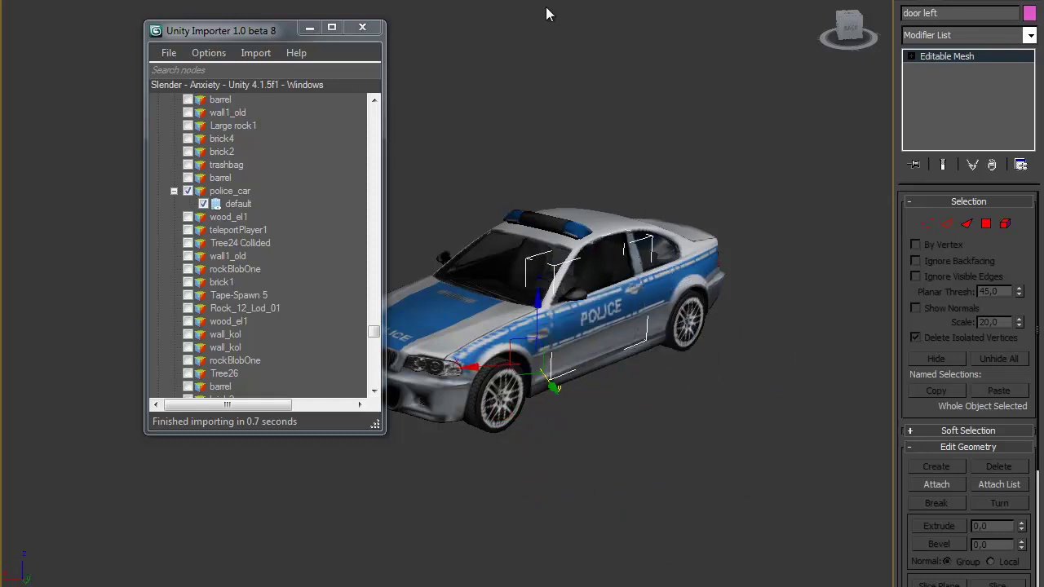
left_click_drag(850, 26, 889, 30)
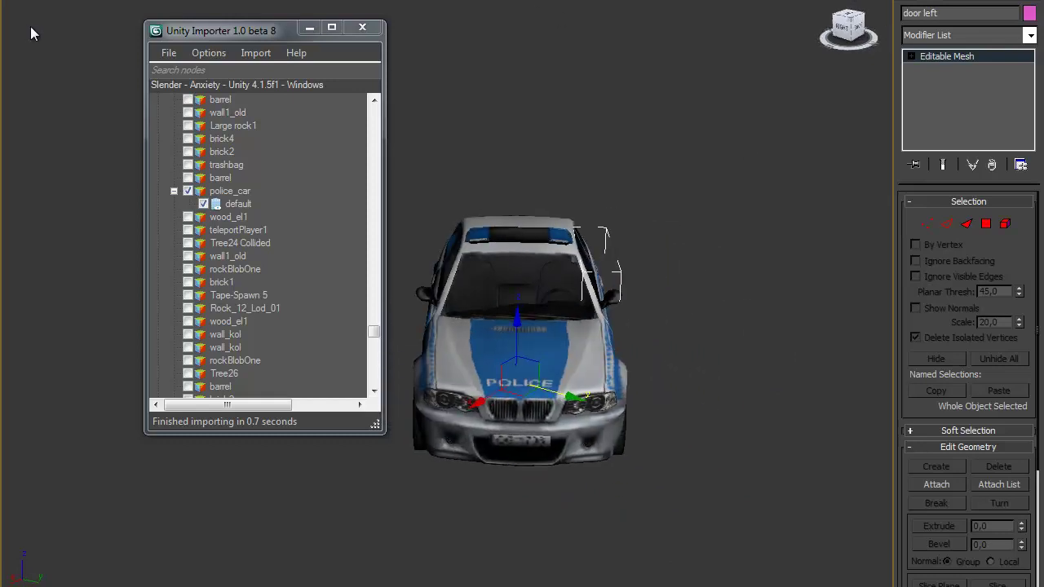
left_click(187, 191)
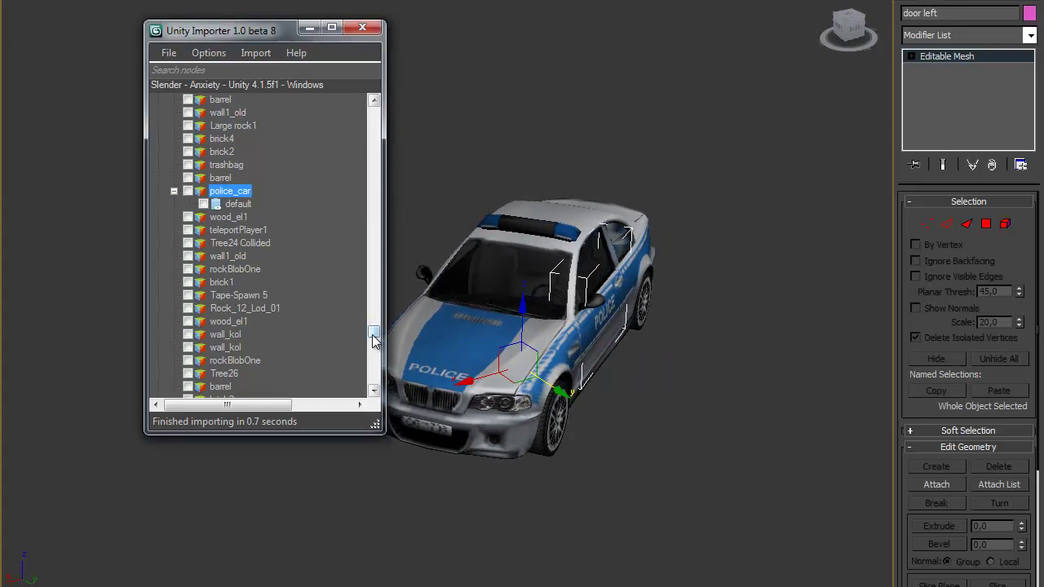
Scroll to tanker_wrecked, expand it and tick it along with its (null) child
left_click_drag(374, 332, 378, 374)
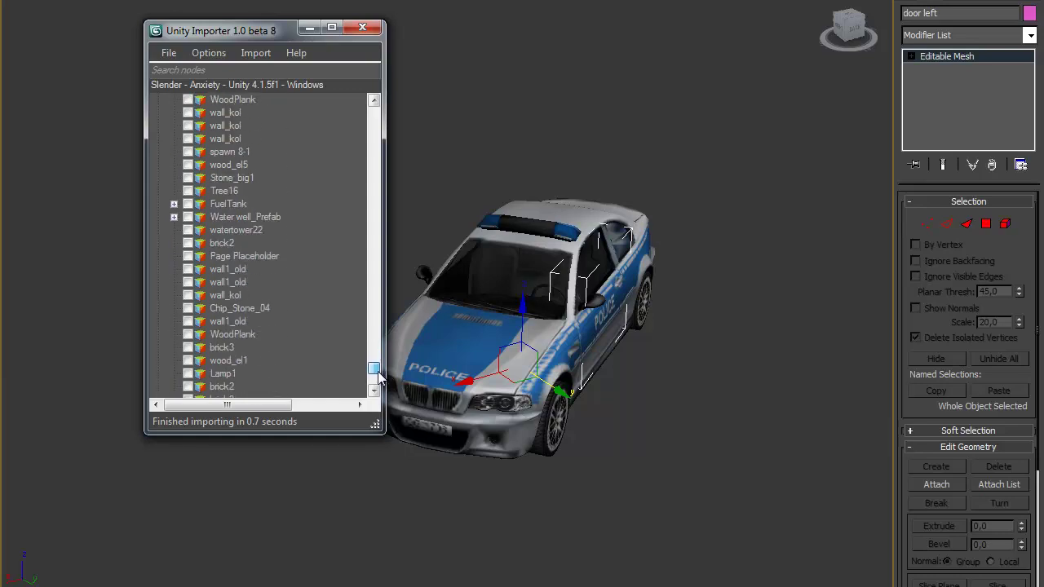
mouse_move(377, 372)
left_mouse_down()
mouse_move(378, 382)
mouse_move(401, 270)
left_mouse_up()
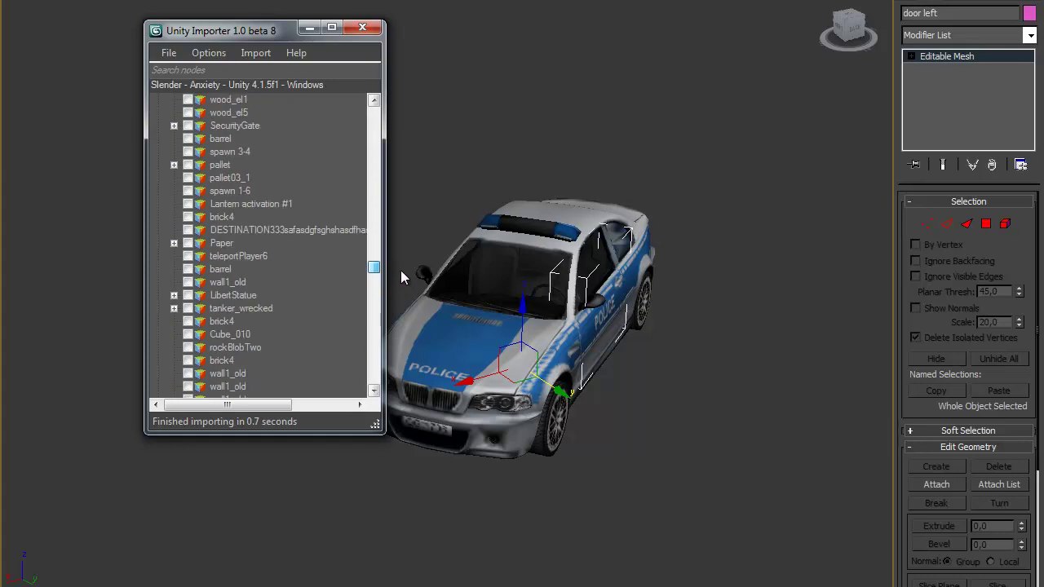
left_click(174, 295)
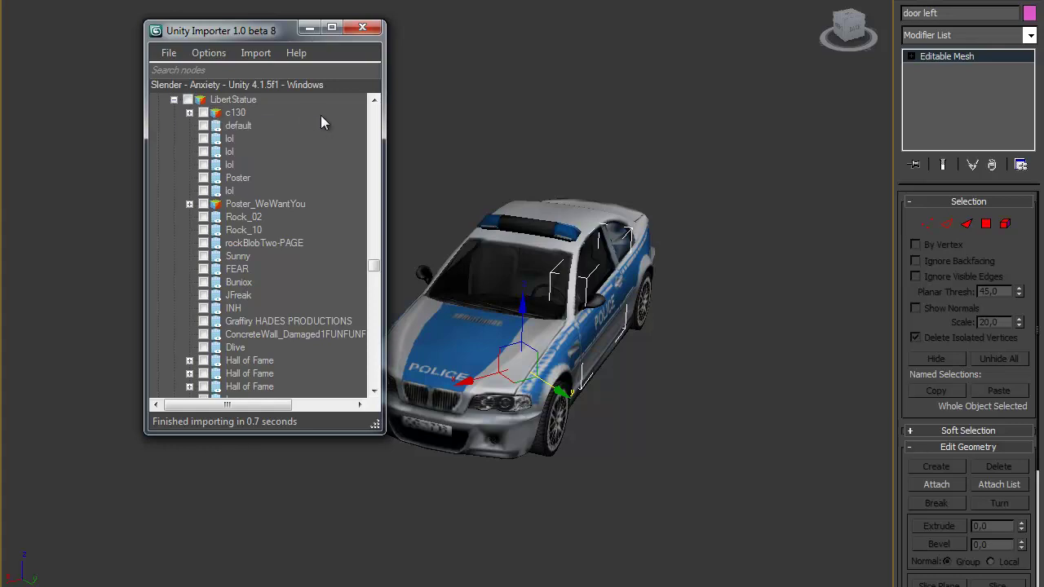
left_click_drag(373, 266, 379, 280)
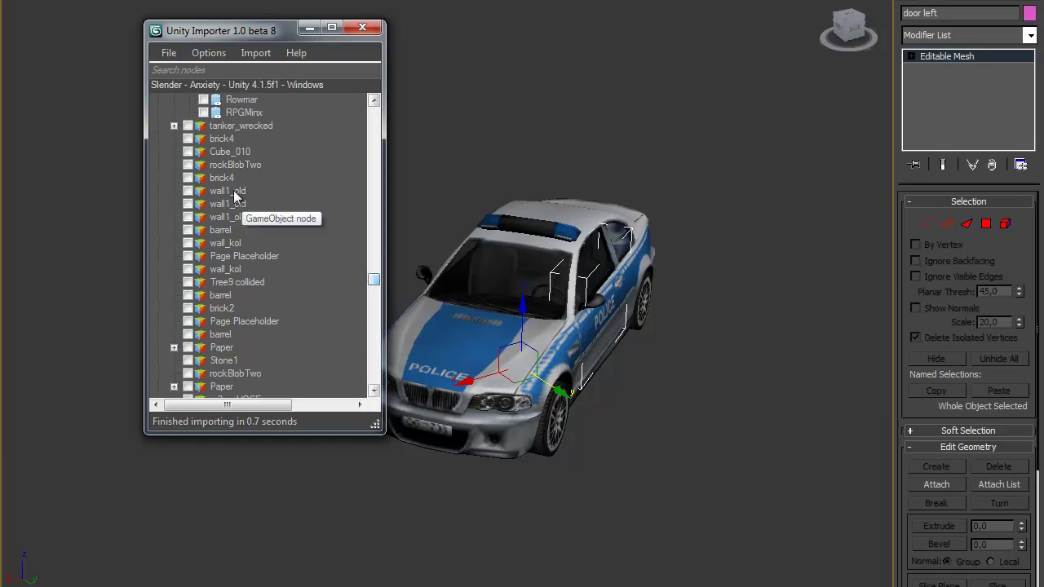
left_click(173, 127)
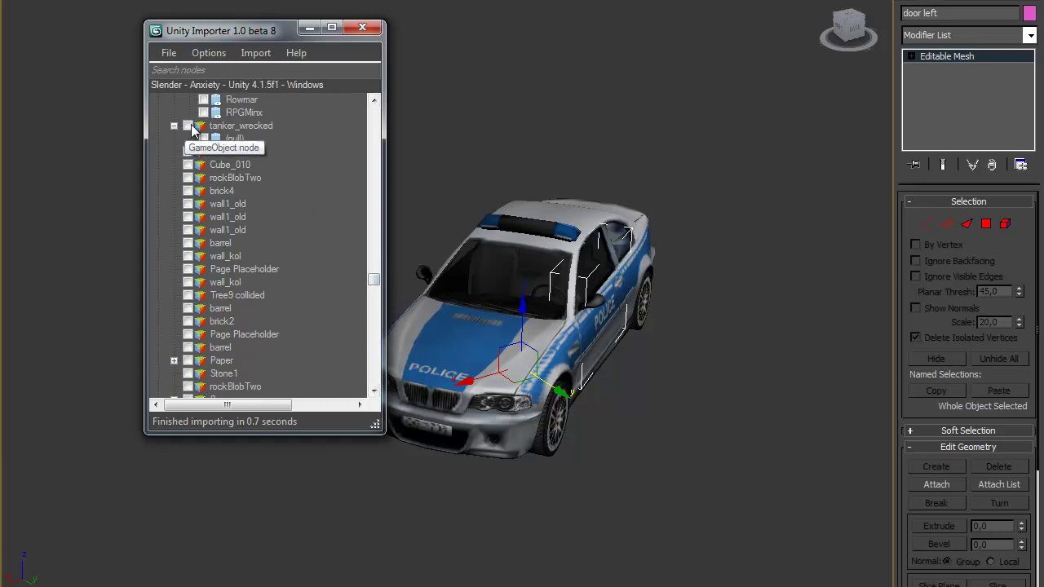
left_click(187, 126)
Import only the checked tanker_wrecked mesh, then select it and isolate it
right_click(247, 133)
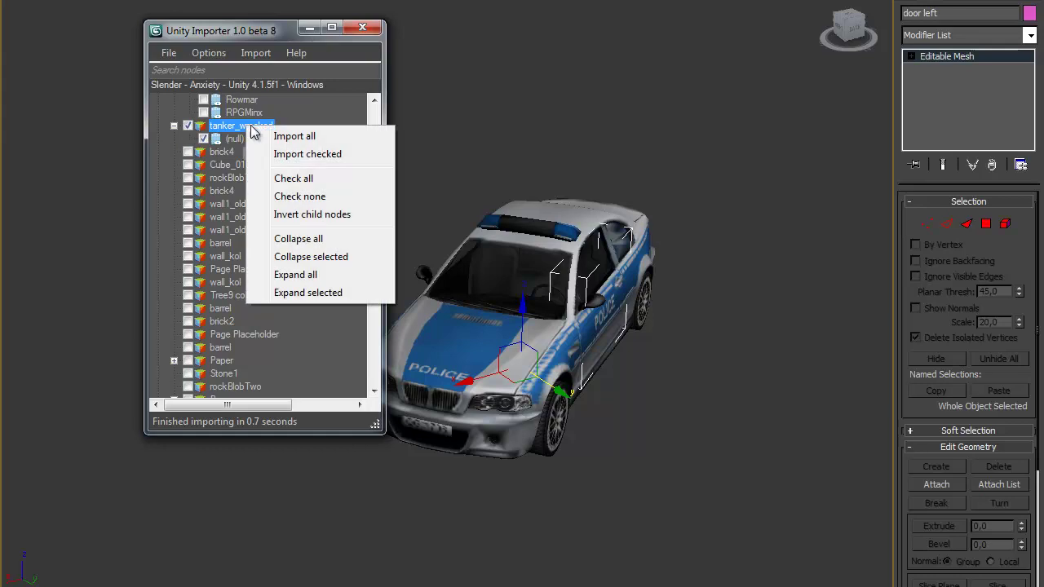
left_click(294, 154)
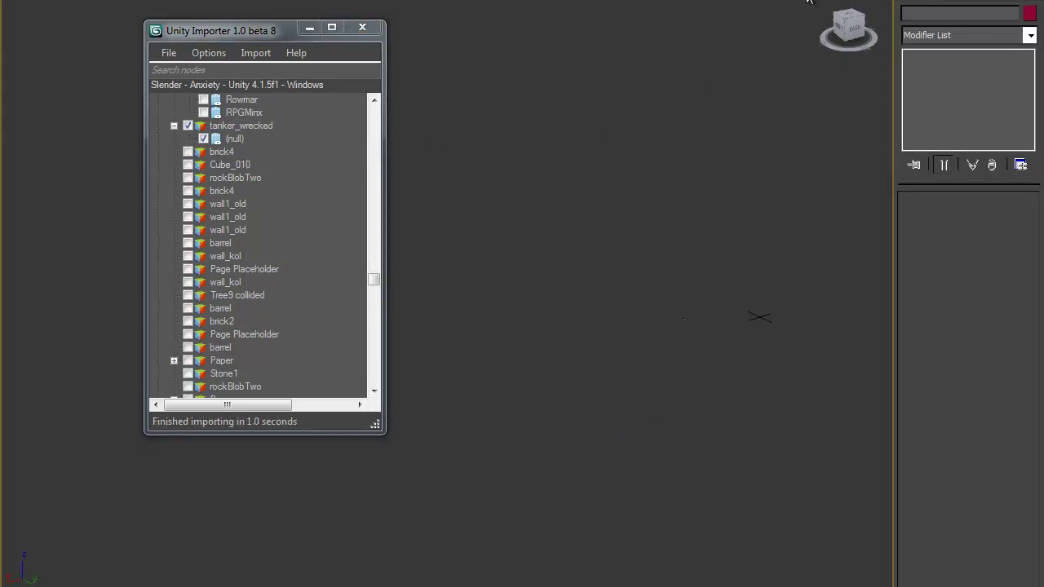
left_click_drag(641, 259, 723, 406)
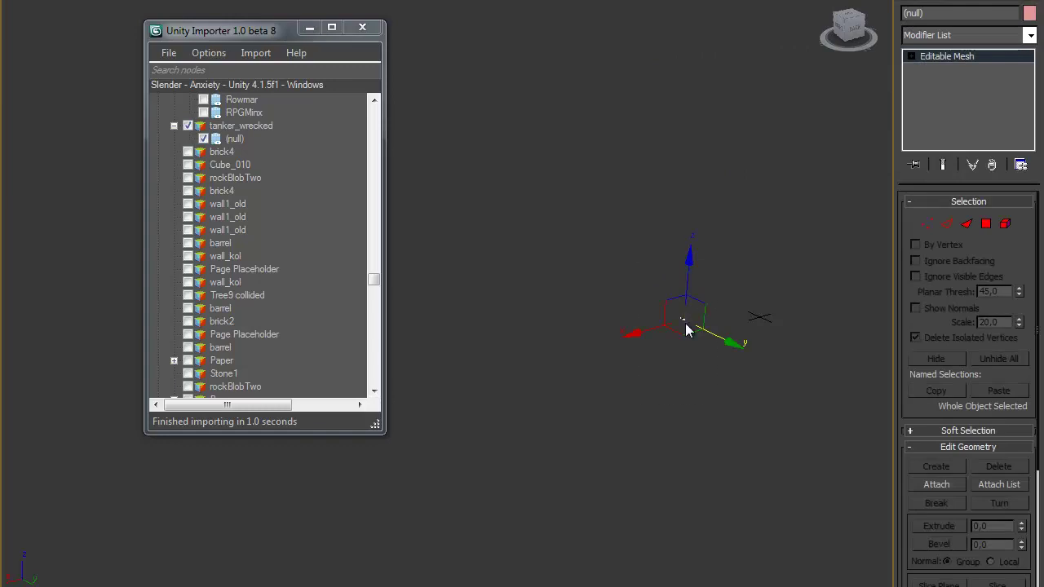
right_click(685, 323)
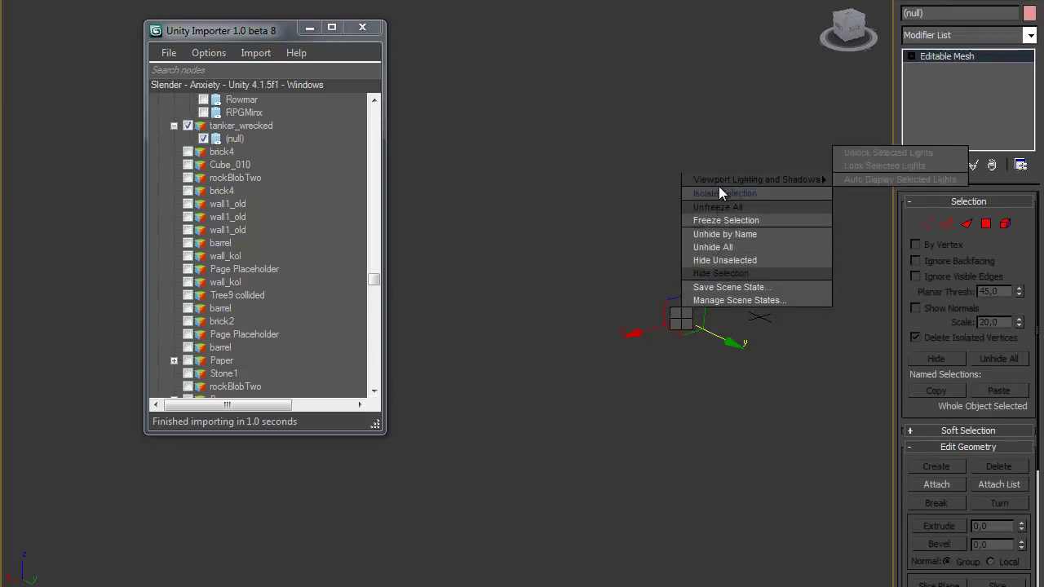
left_click(718, 191)
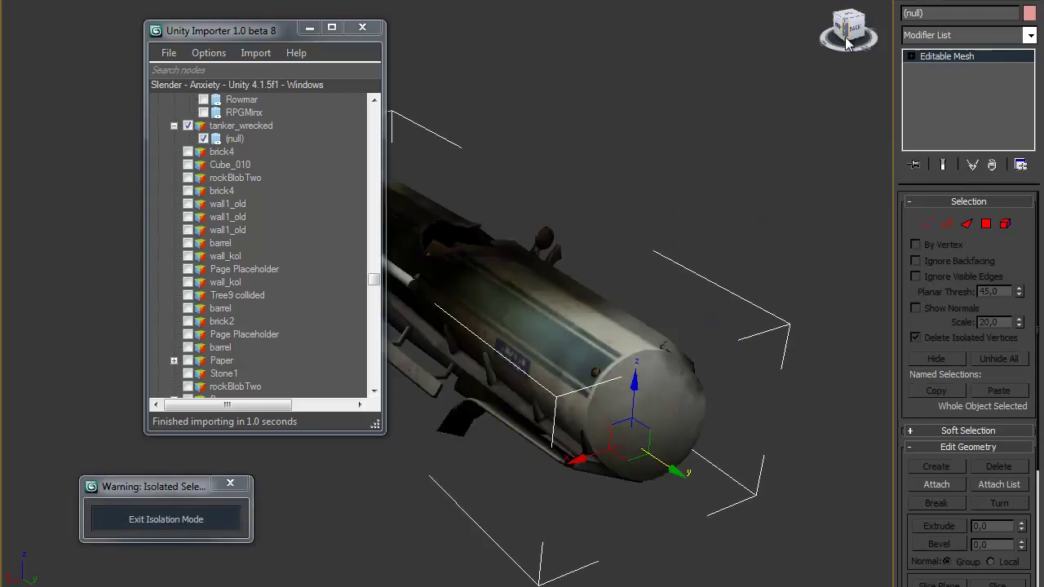
Orbit around the isolated tanker and pick its (null) object from the scene list
left_click_drag(847, 42, 148, 51)
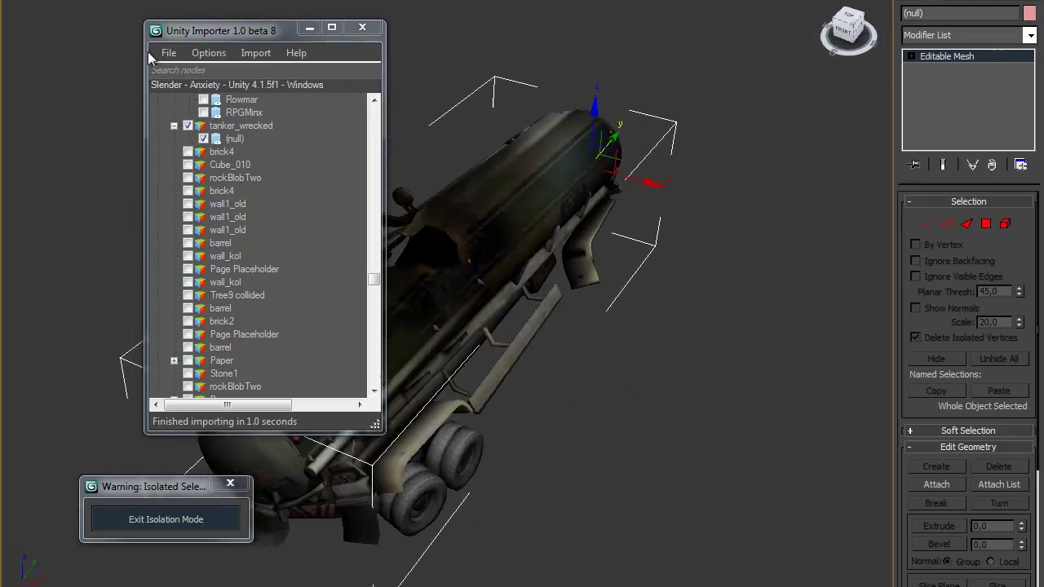
left_click_drag(148, 51, 97, 50)
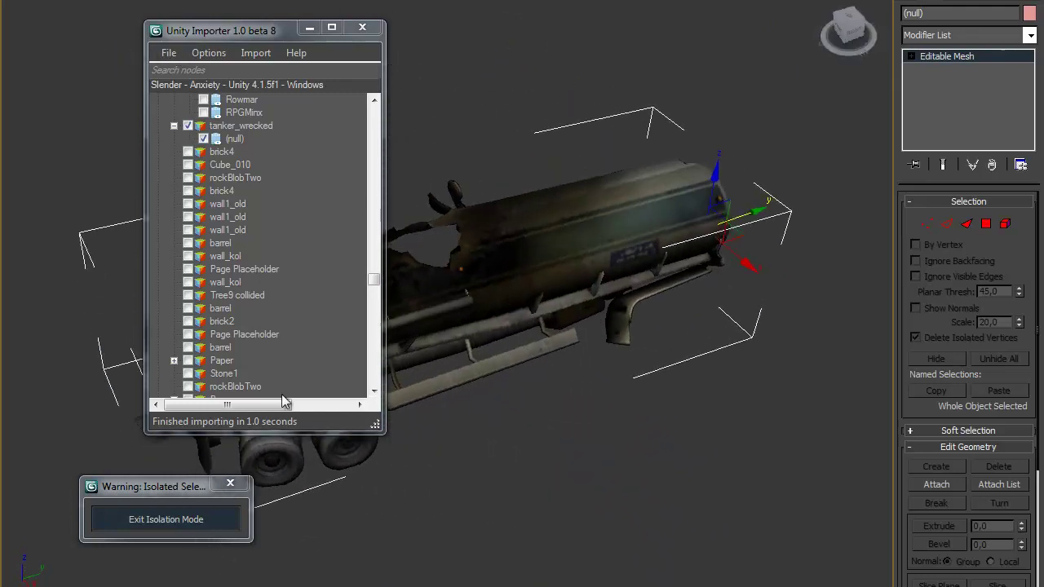
mouse_move(848, 37)
left_mouse_down()
mouse_move(744, 25)
mouse_move(32, 23)
left_mouse_up()
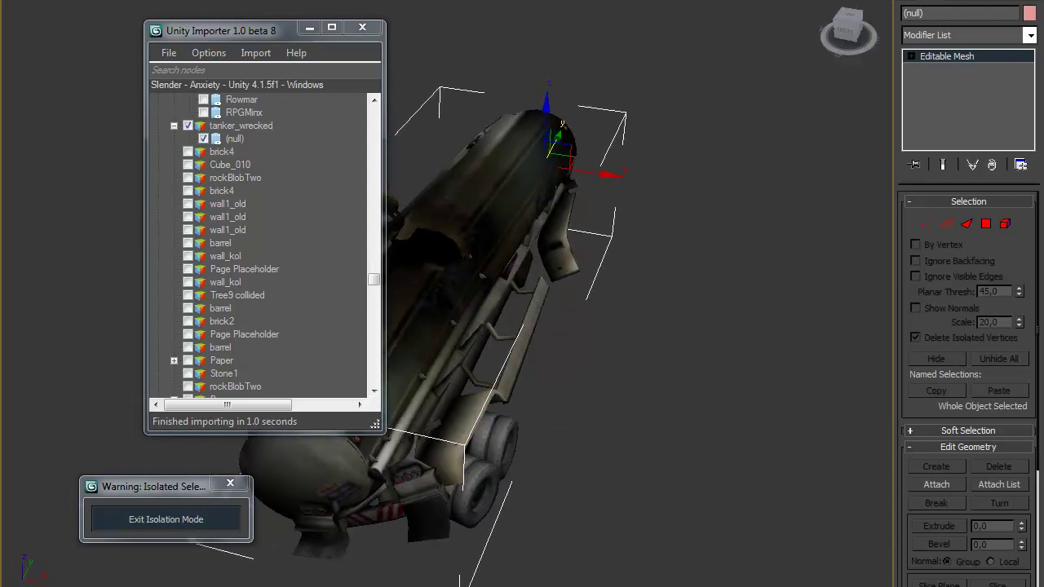
key("h")
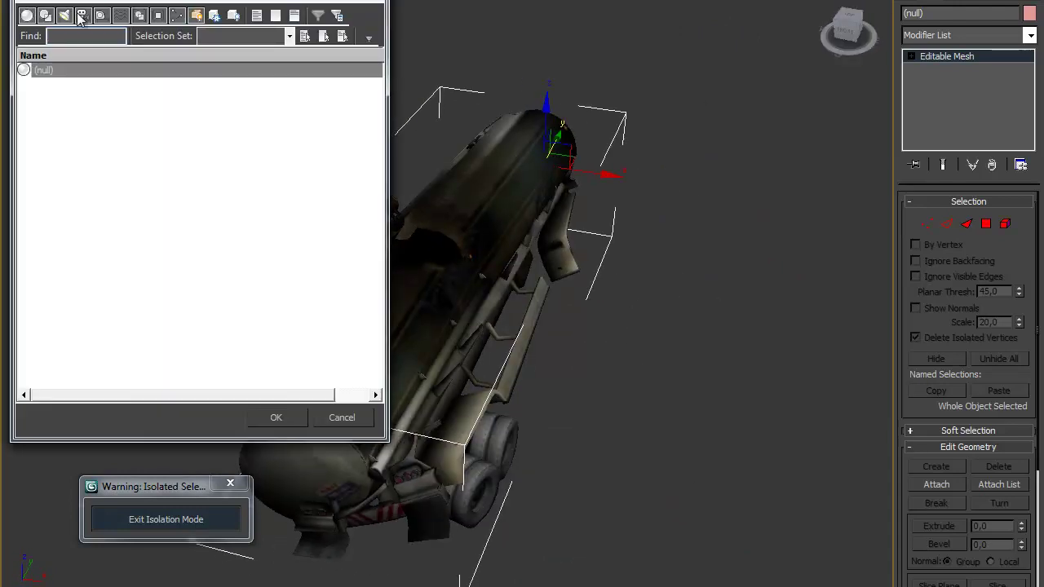
left_click(24, 72)
left_click(37, 2)
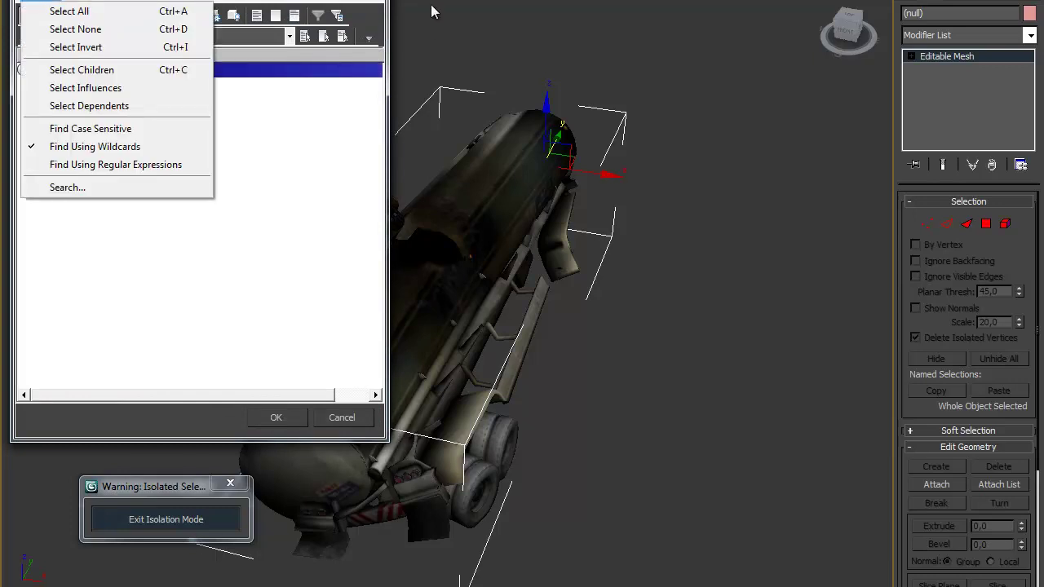
key("Escape")
key("Escape")
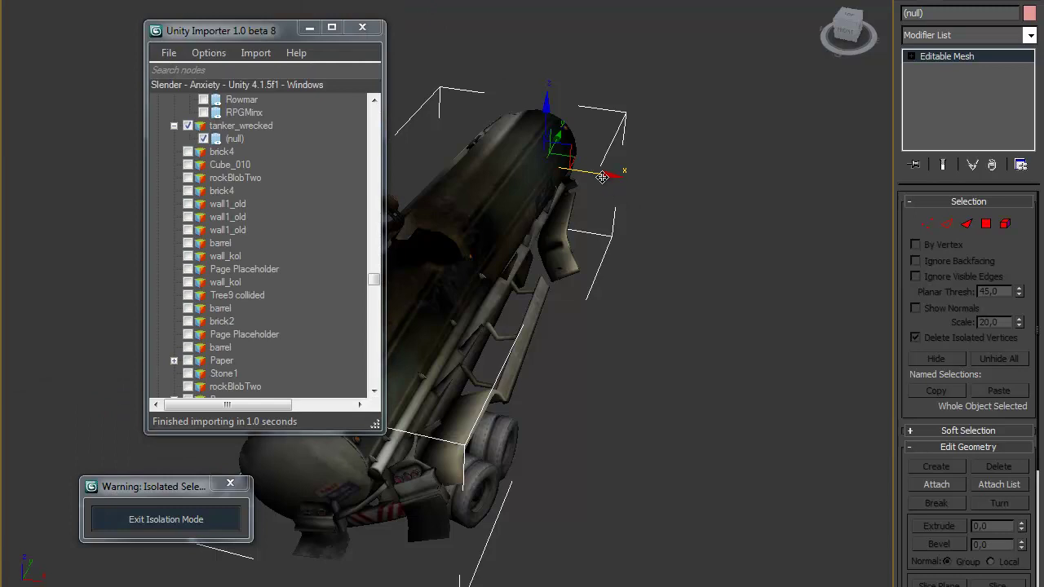
Minimize the importer window and return to the four-viewport layout
scroll(629, 174, "up", 2)
middle_click_drag(629, 175, 710, 144, "alt")
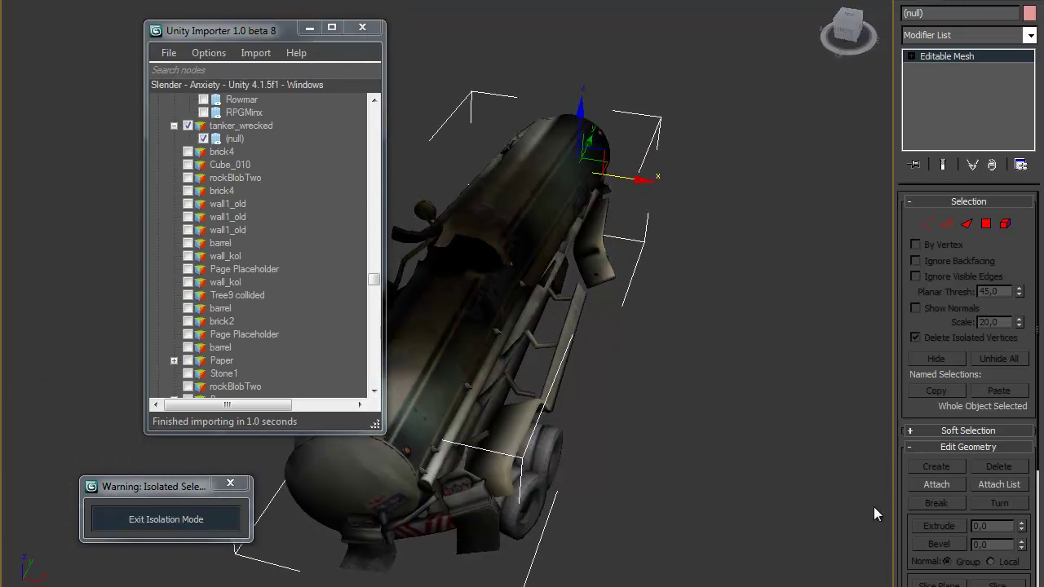
left_click(309, 28)
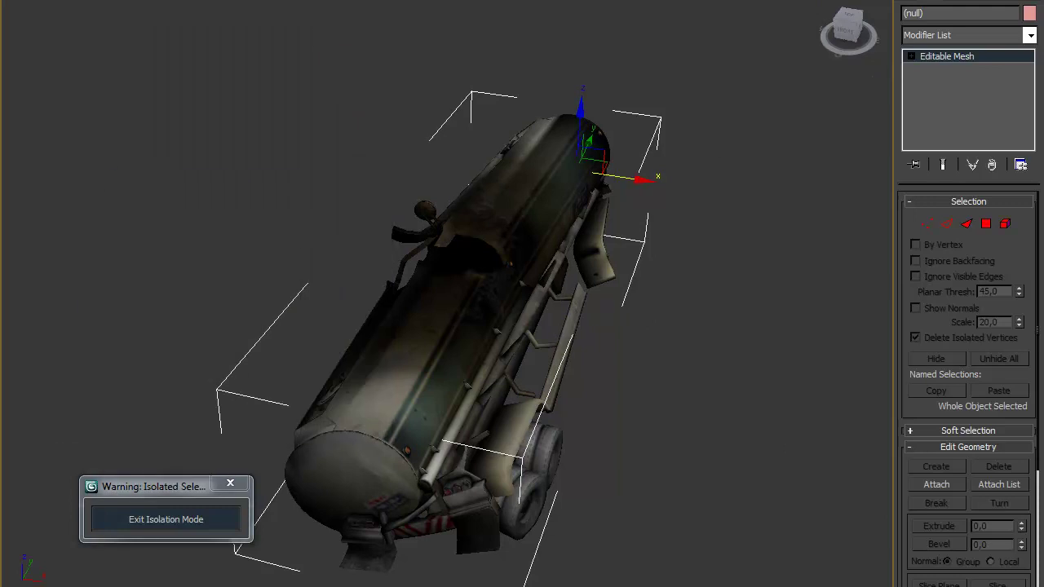
key("alt+w")
Select the tanker and drag it along Y onto the grid origin in top view
right_click(261, 140)
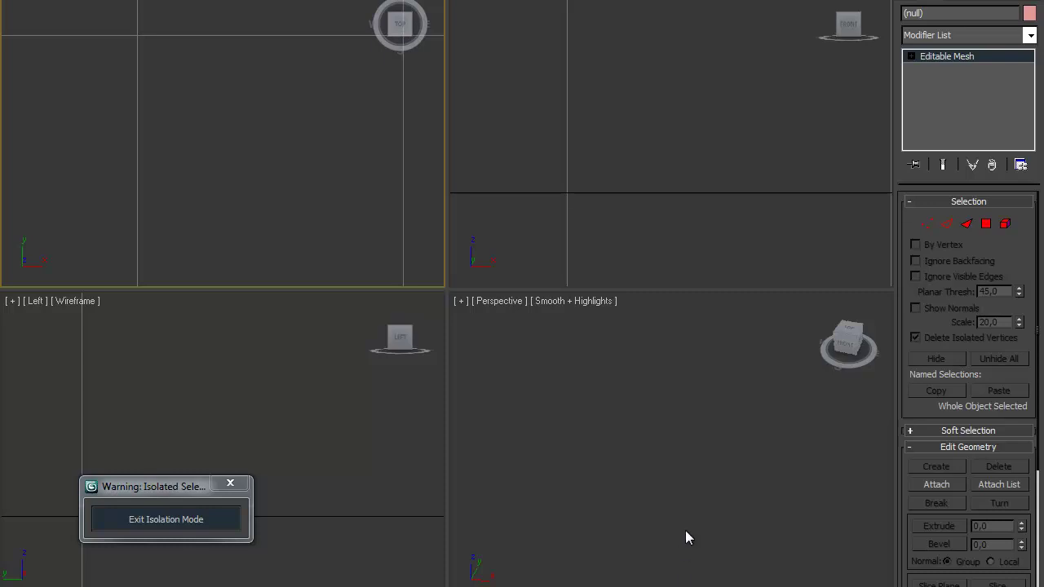
left_click(823, 308)
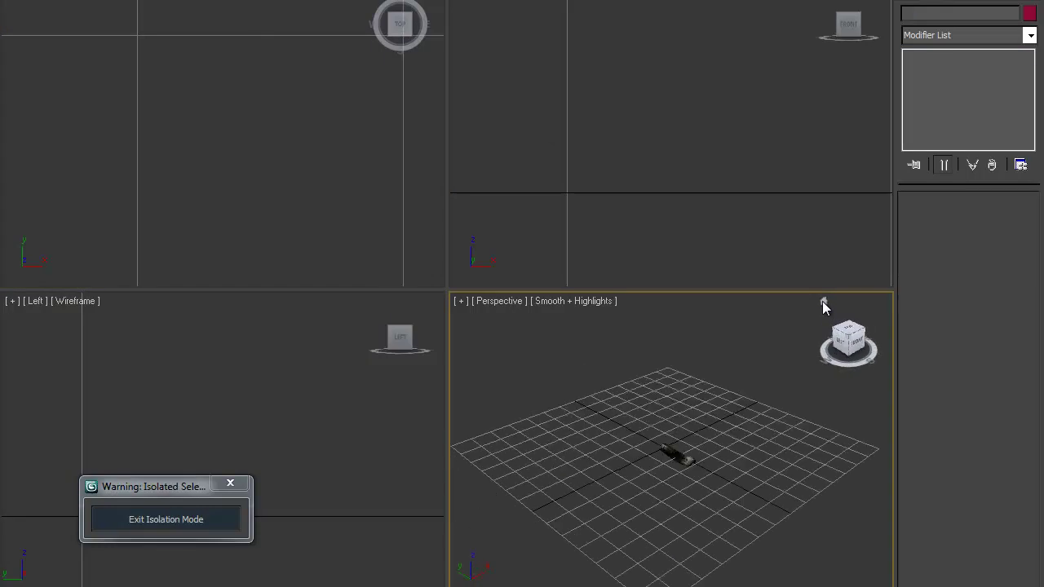
left_click_drag(638, 415, 769, 565)
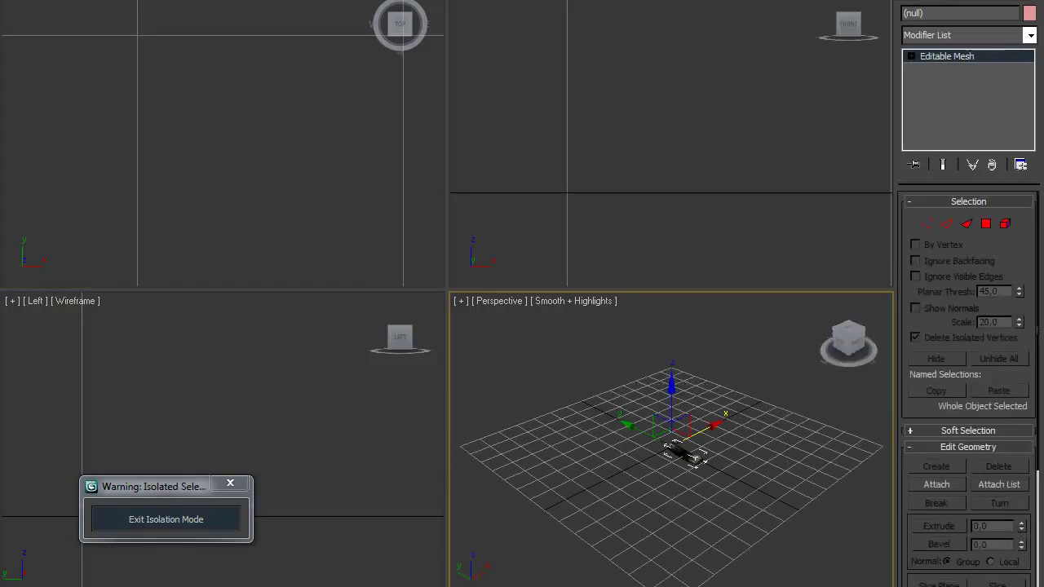
key("alt+w")
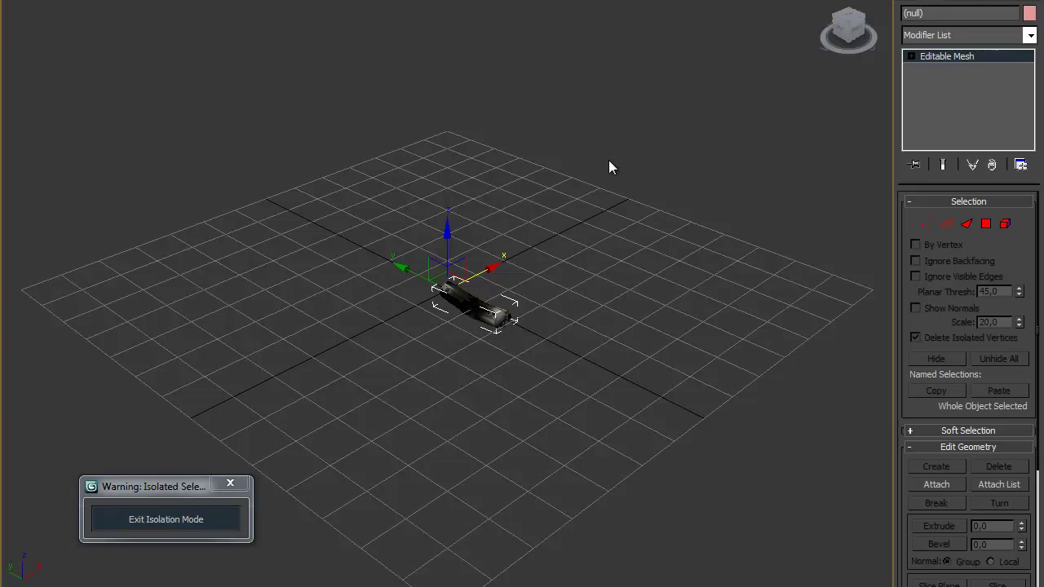
left_click(848, 18)
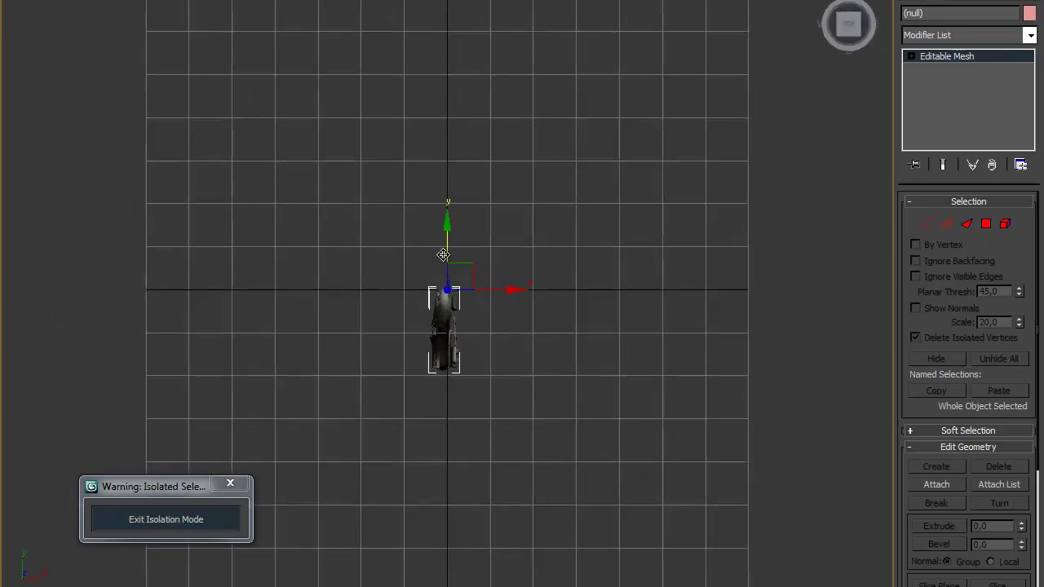
left_click_drag(443, 255, 443, 216)
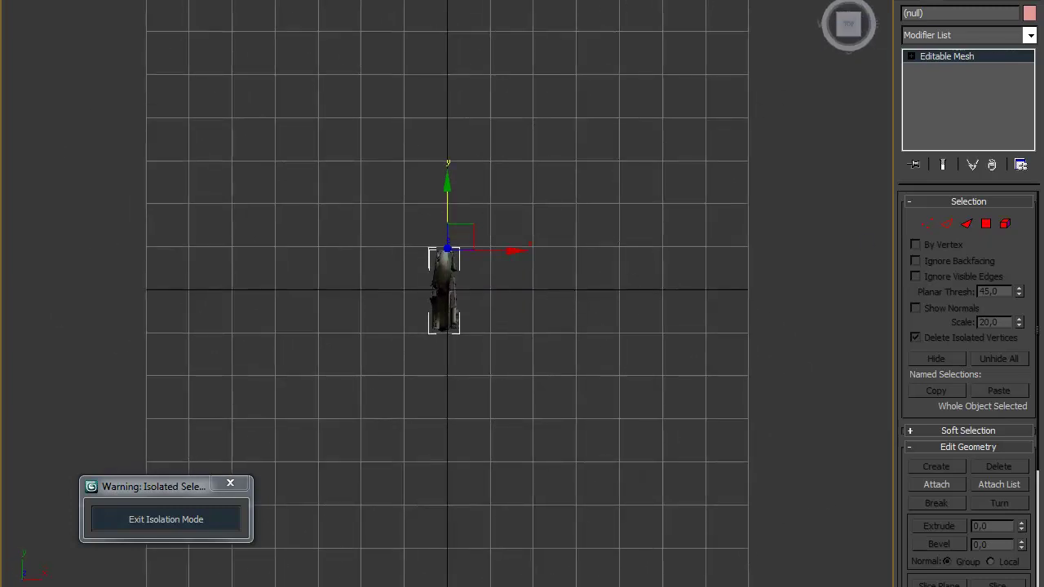
Zoom in, reset to the Home view and zoom extents to inspect the tanker
key("alt+z")
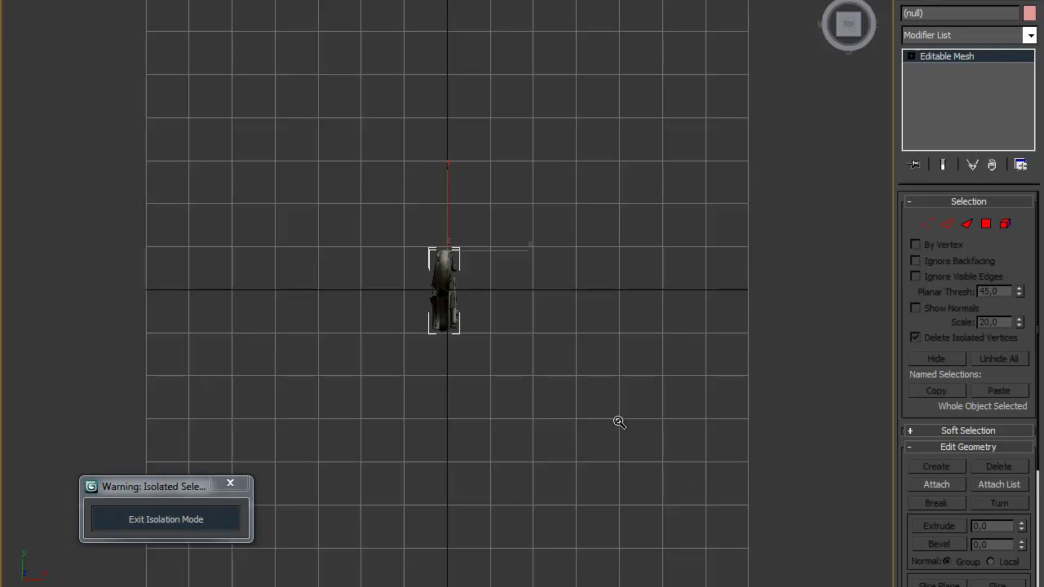
left_click_drag(620, 422, 617, 361)
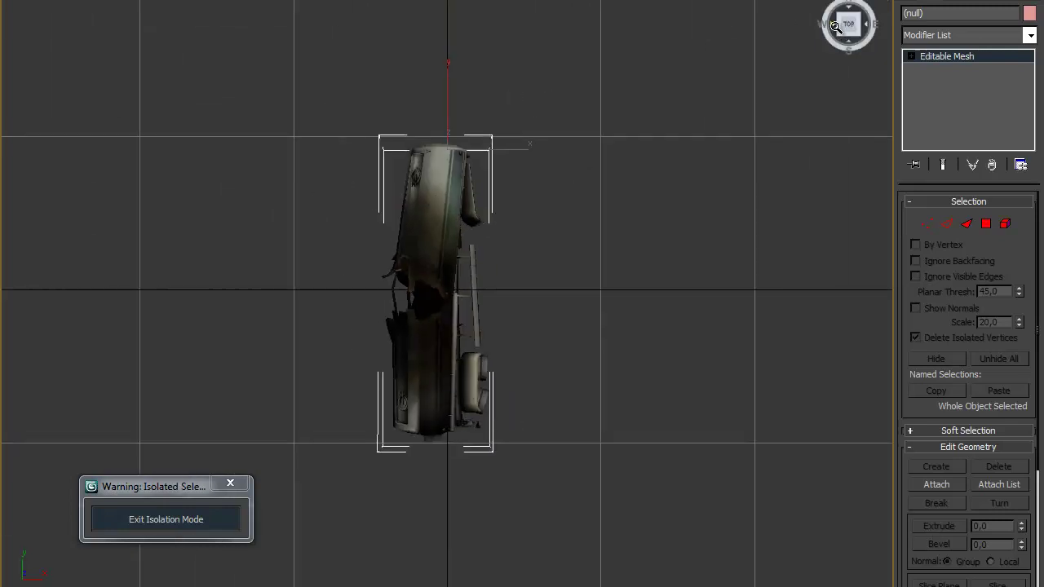
right_click(836, 26)
left_click(874, 79)
left_click_drag(849, 24, 855, 18)
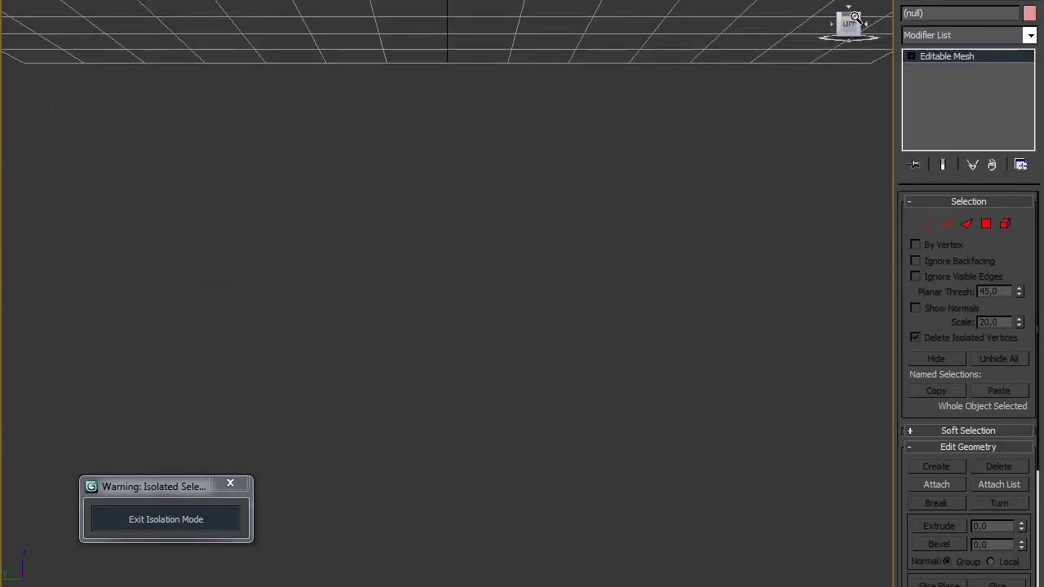
left_click(832, 11)
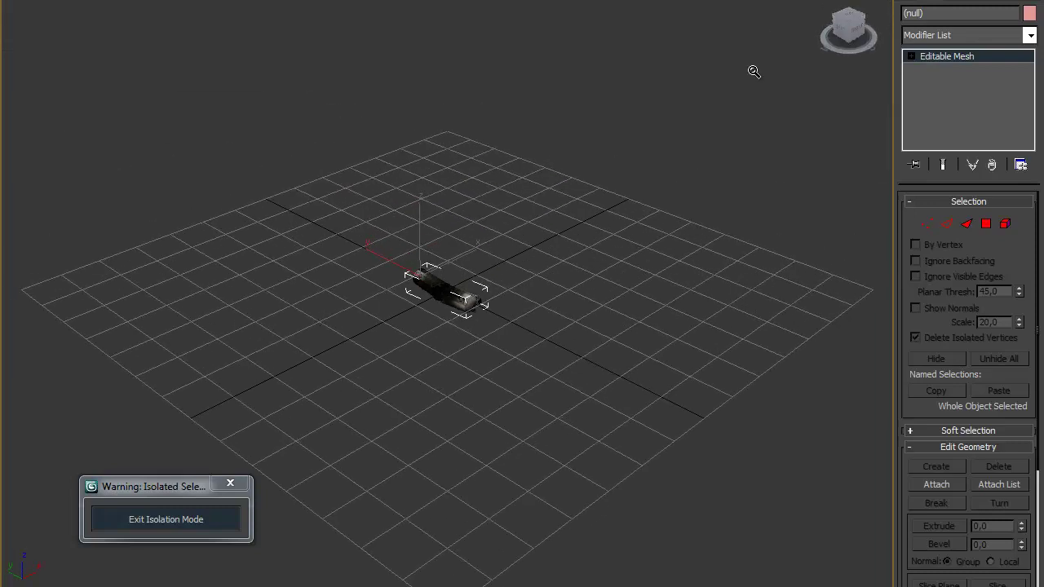
key("z")
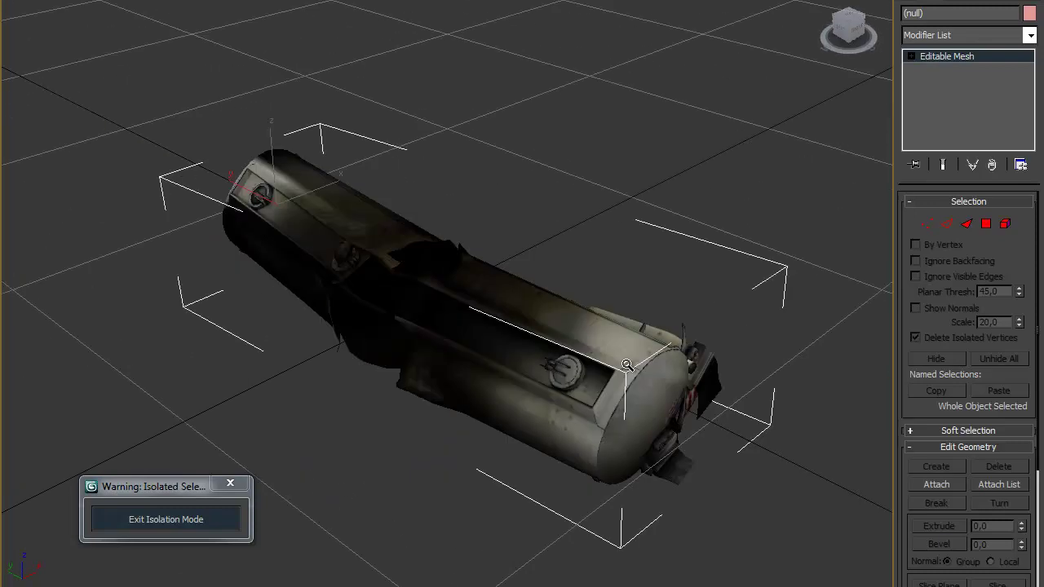
mouse_move(848, 18)
left_mouse_down()
mouse_move(839, 23)
mouse_move(848, 24)
left_mouse_up()
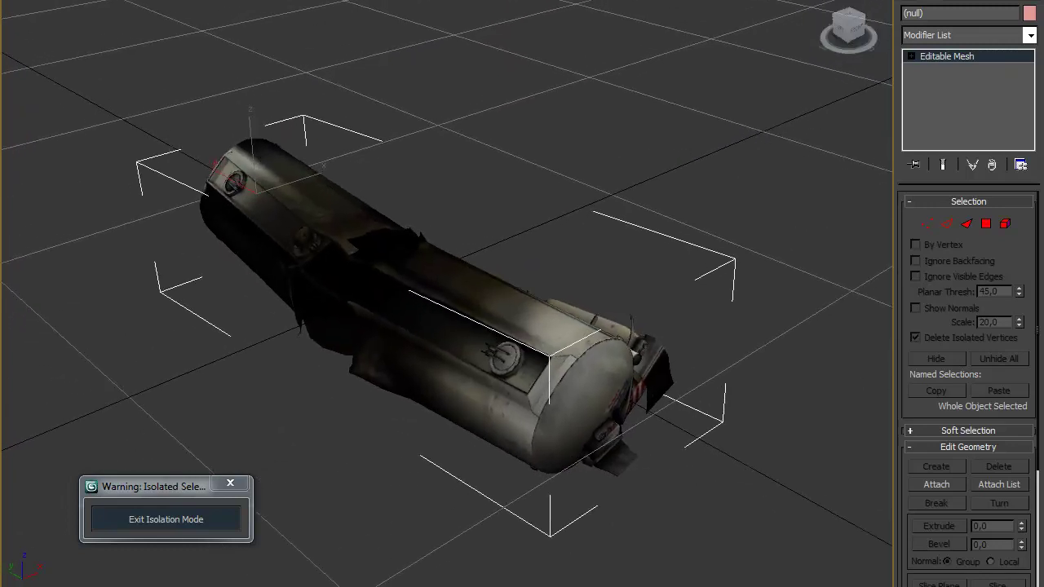
Start an Export Selected of the tanker and dismiss the plugin warning
left_click(17, 2)
mouse_move(55, 145)
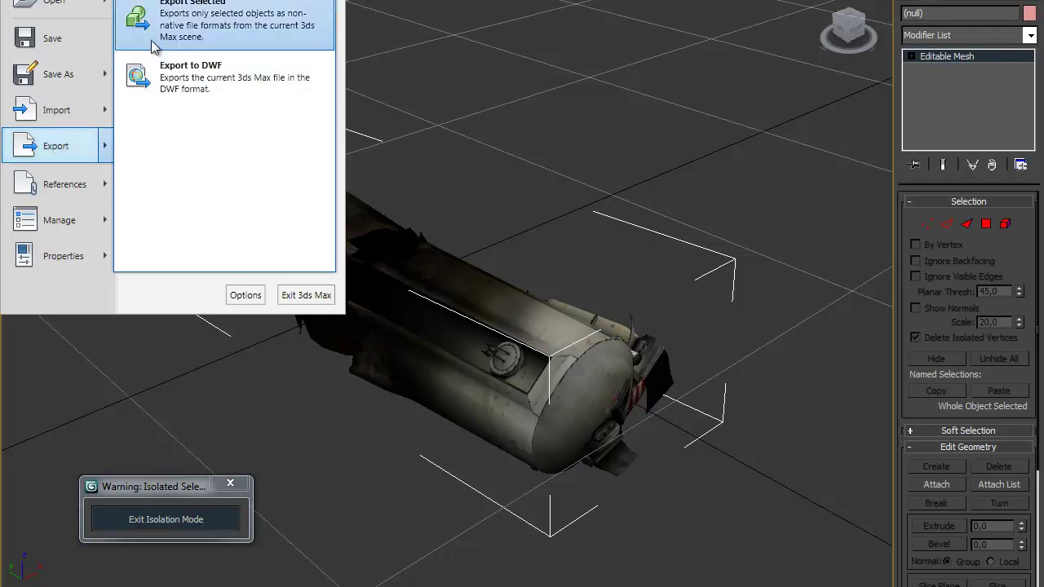
left_click(157, 34)
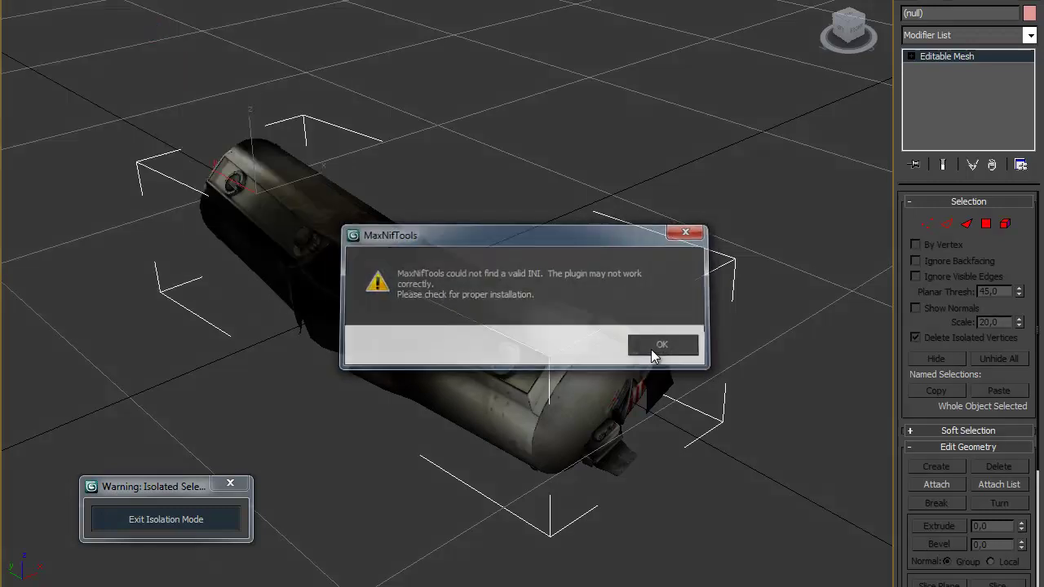
left_click(651, 349)
Create and open a 'wrecked tank' Desktop folder and choose the OBJ exporter format
key("F4")
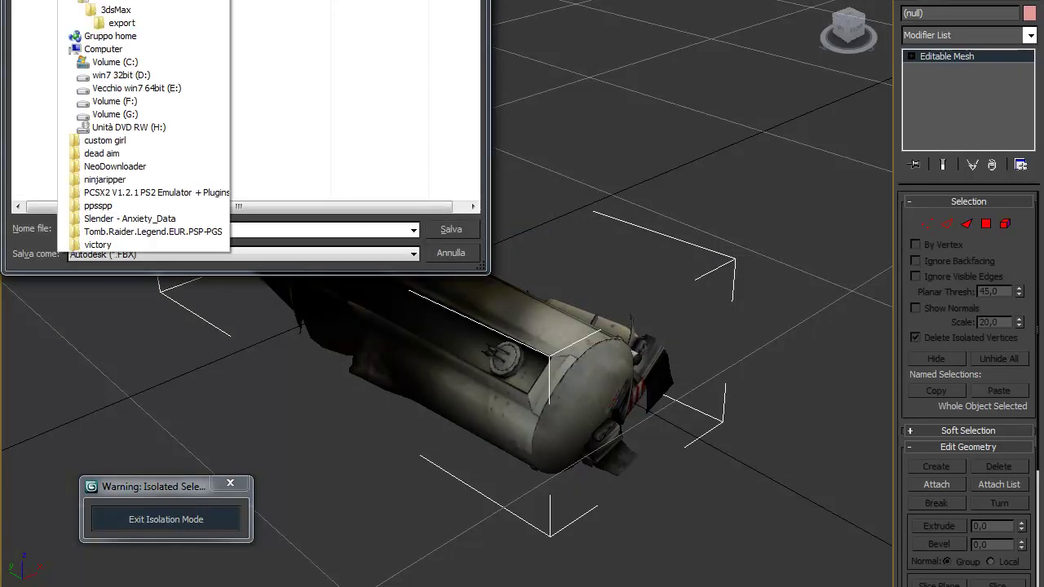
key("Return")
key("ctrl+shift+n")
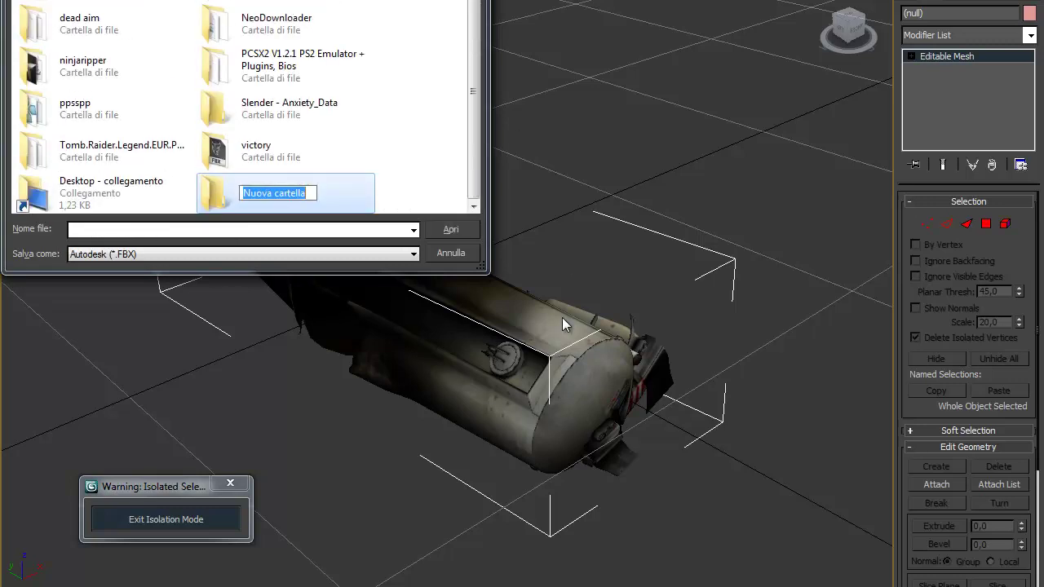
type("wre")
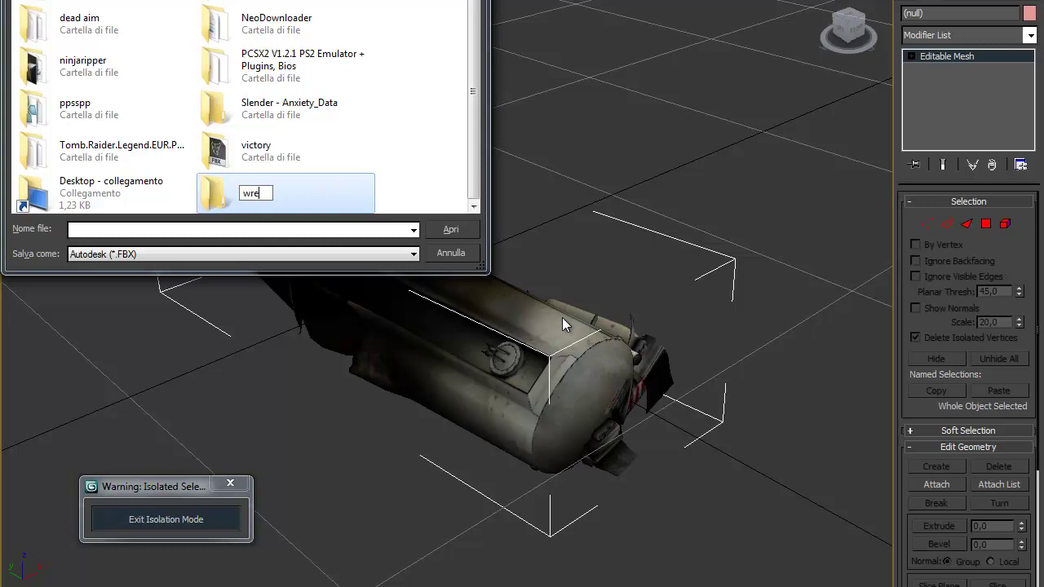
type("cked ")
type("tank")
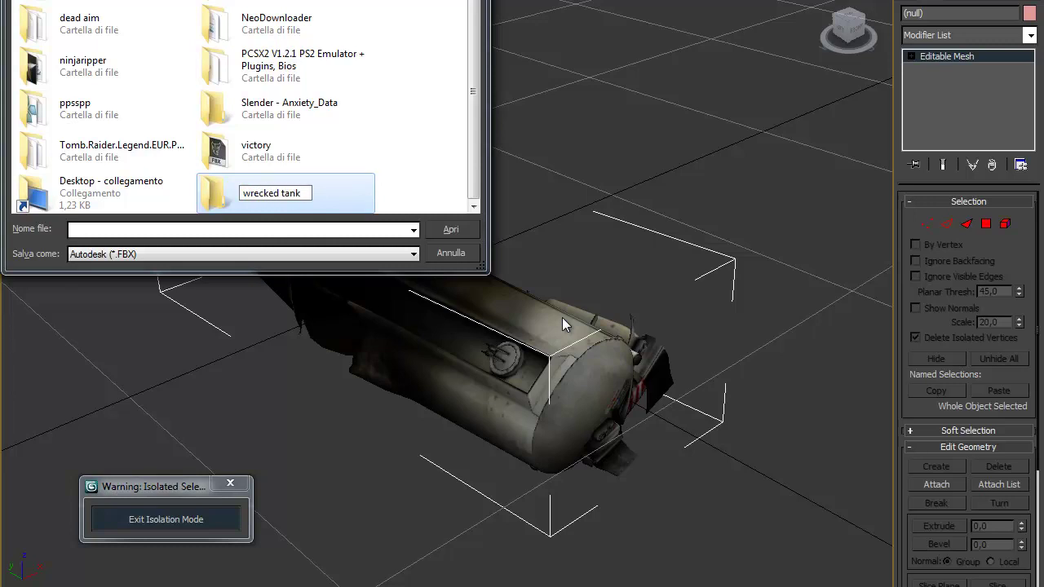
key("Return")
double_click(297, 186)
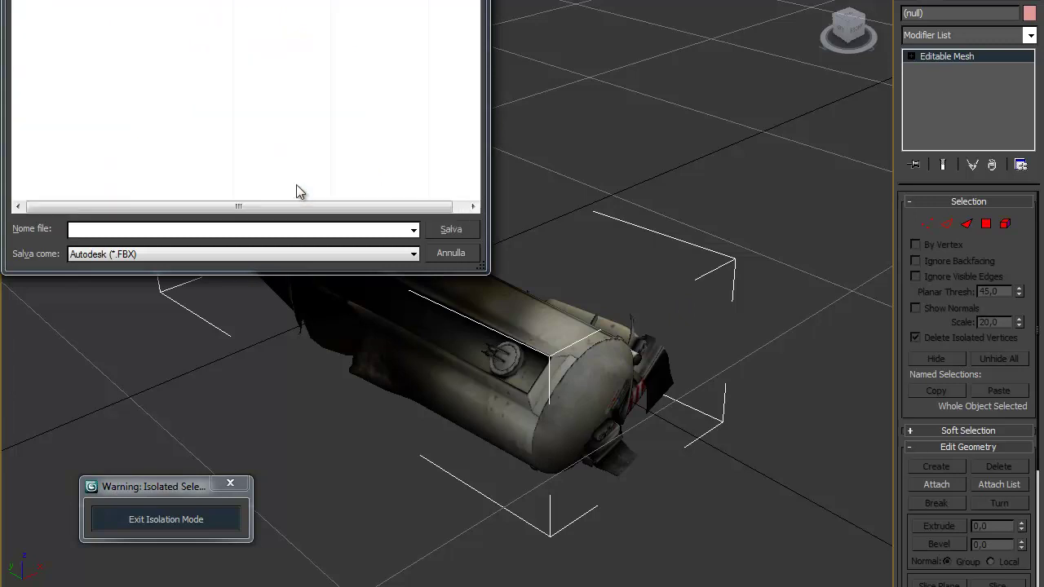
left_click(217, 252)
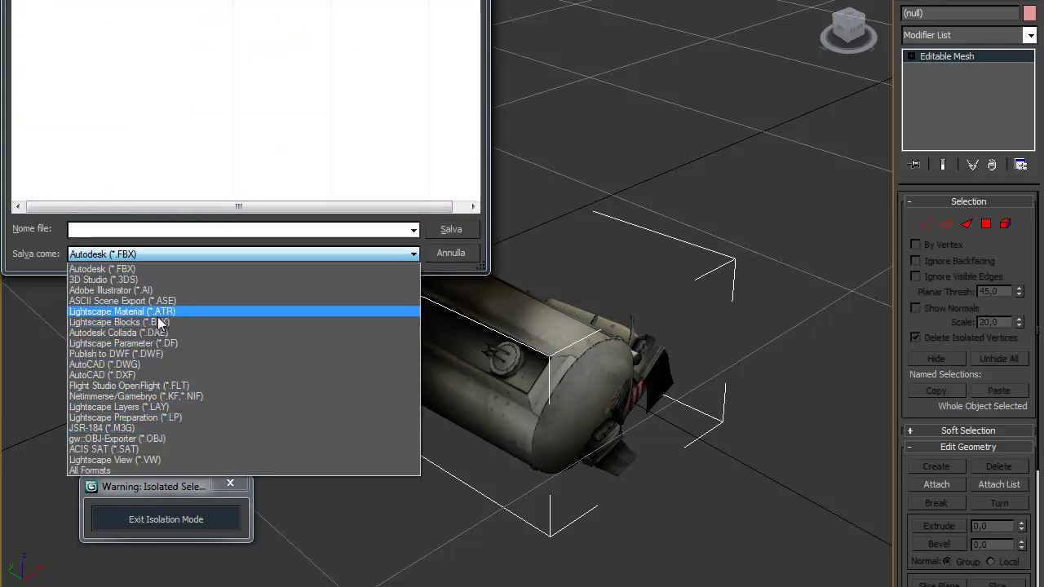
left_click(149, 438)
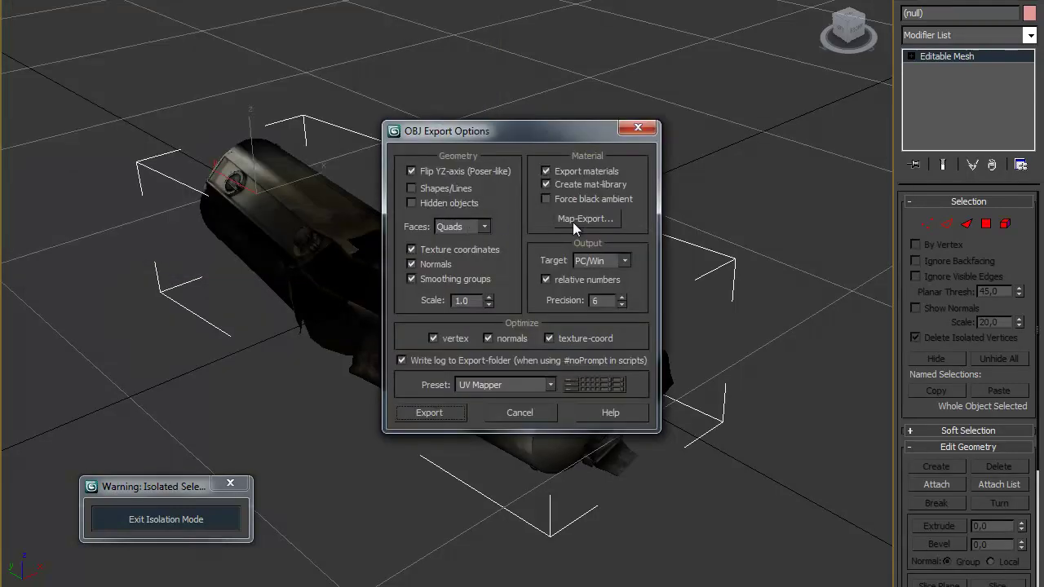
Export the OBJ with its texture maps written to the wrecked tank folder
left_click(572, 222)
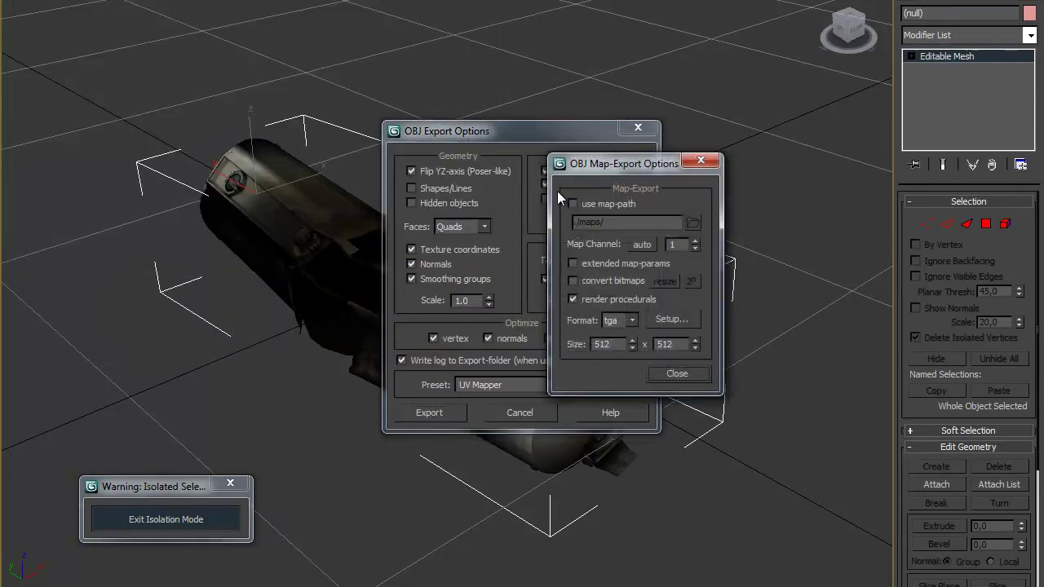
left_click(576, 208)
left_click(693, 224)
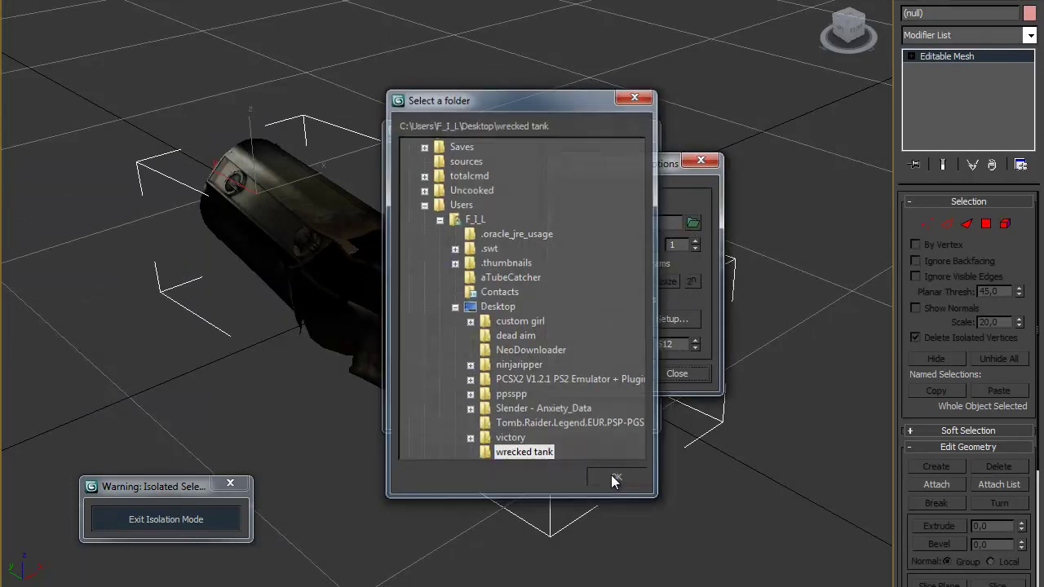
left_click(612, 476)
left_click(677, 373)
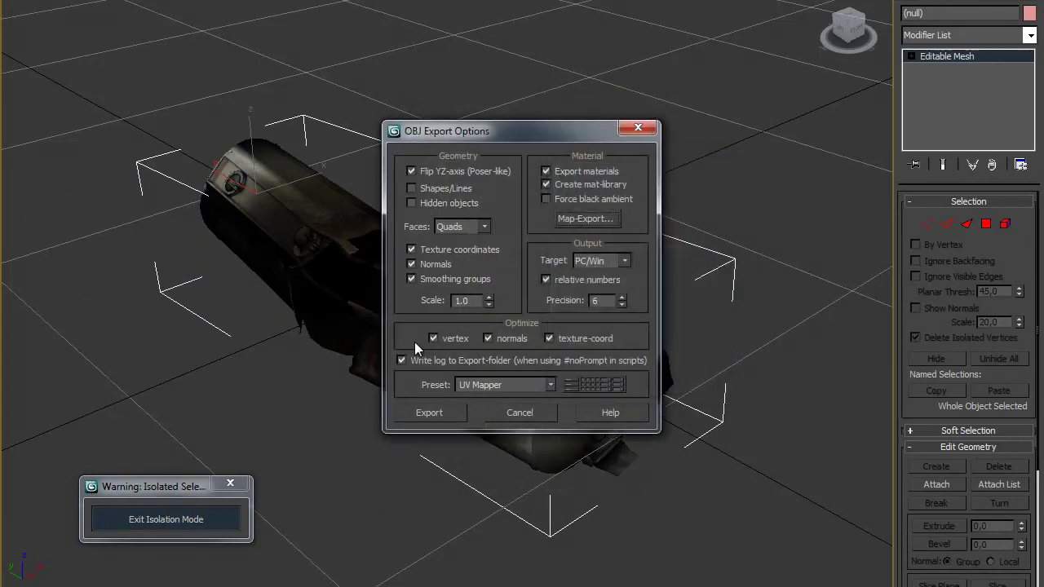
left_click(428, 406)
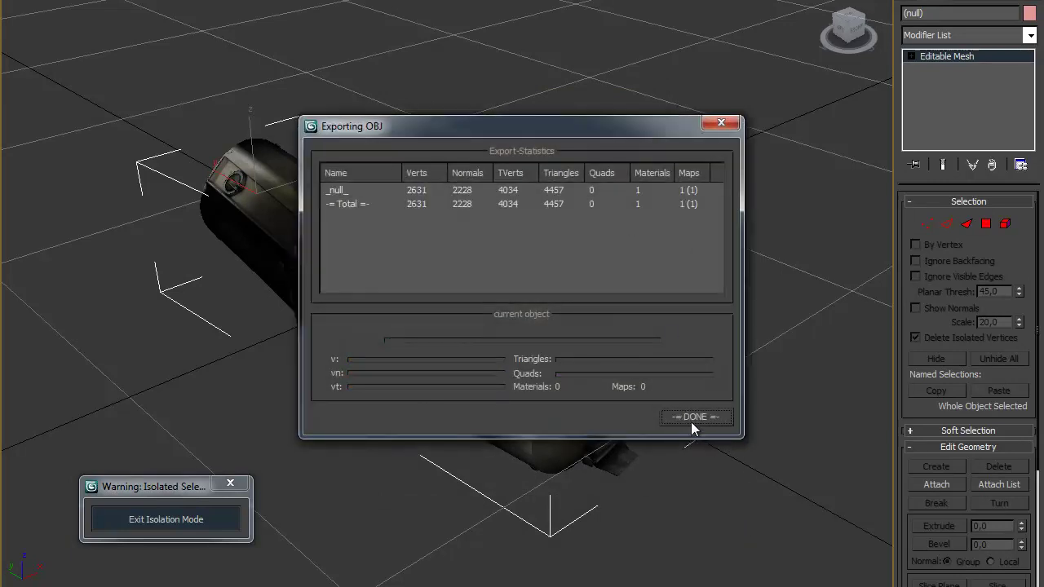
left_click(691, 420)
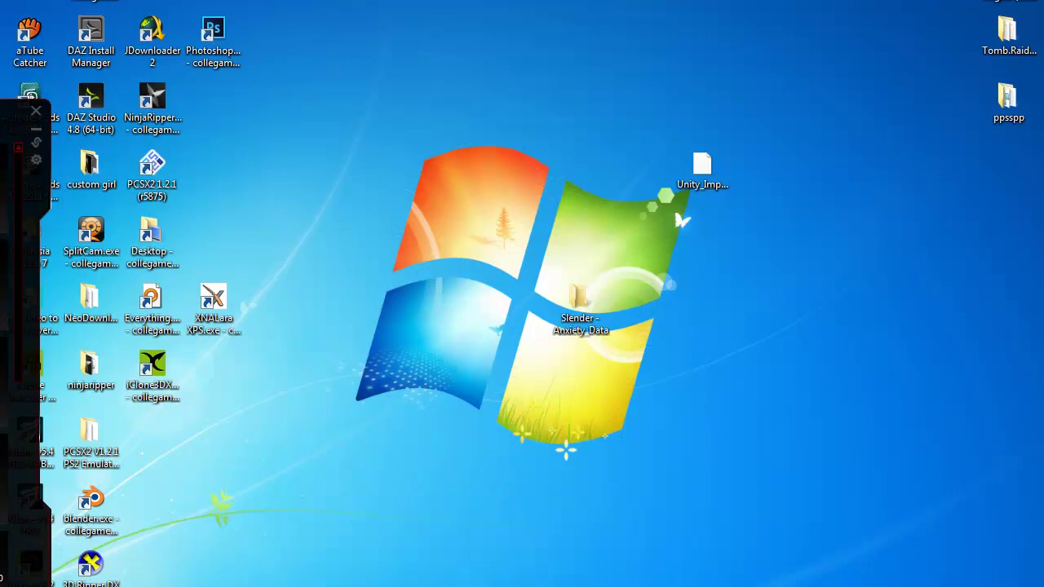
In XNALara XPS, load wrecked tank/tank.obj as a static model, inspect it, then quit
double_click(213, 303)
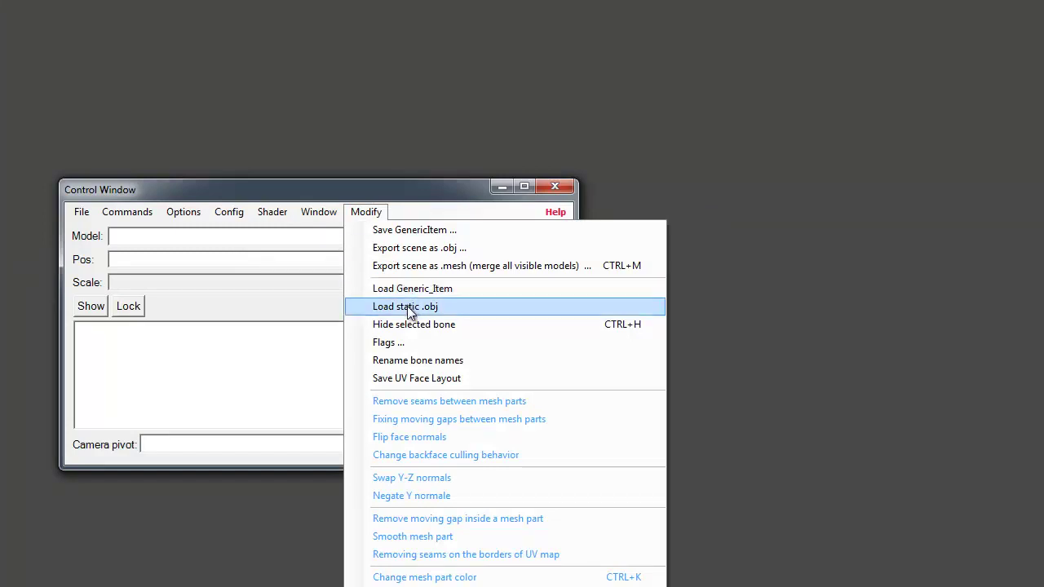
left_click(359, 306)
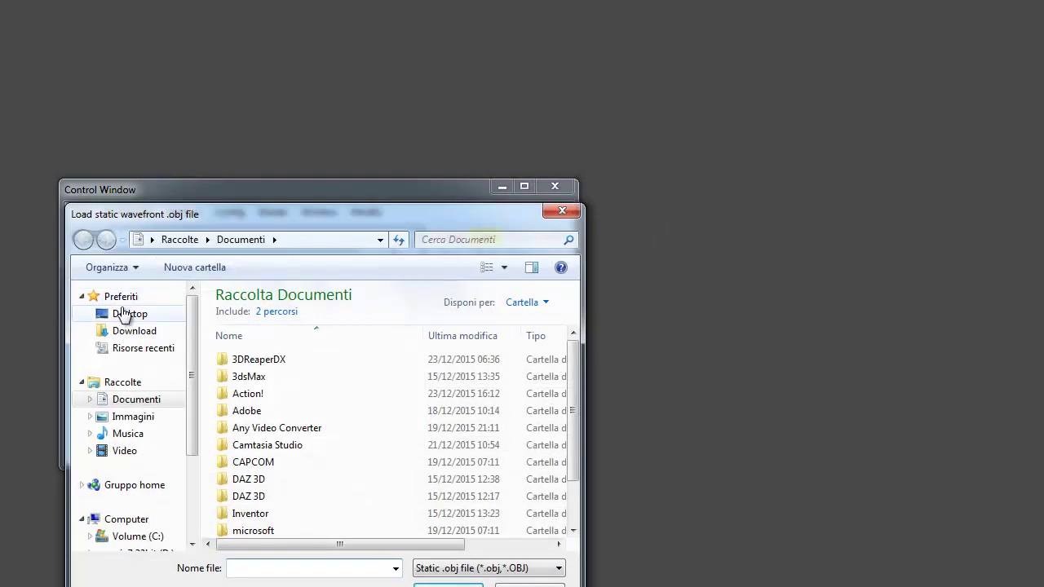
left_click(126, 313)
left_click_drag(574, 364, 562, 522)
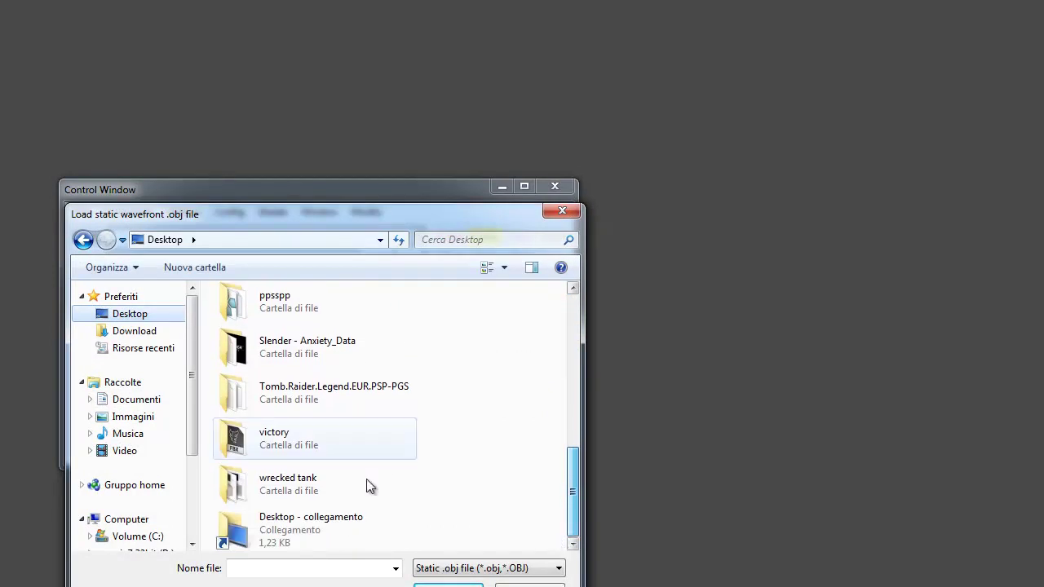
double_click(269, 344)
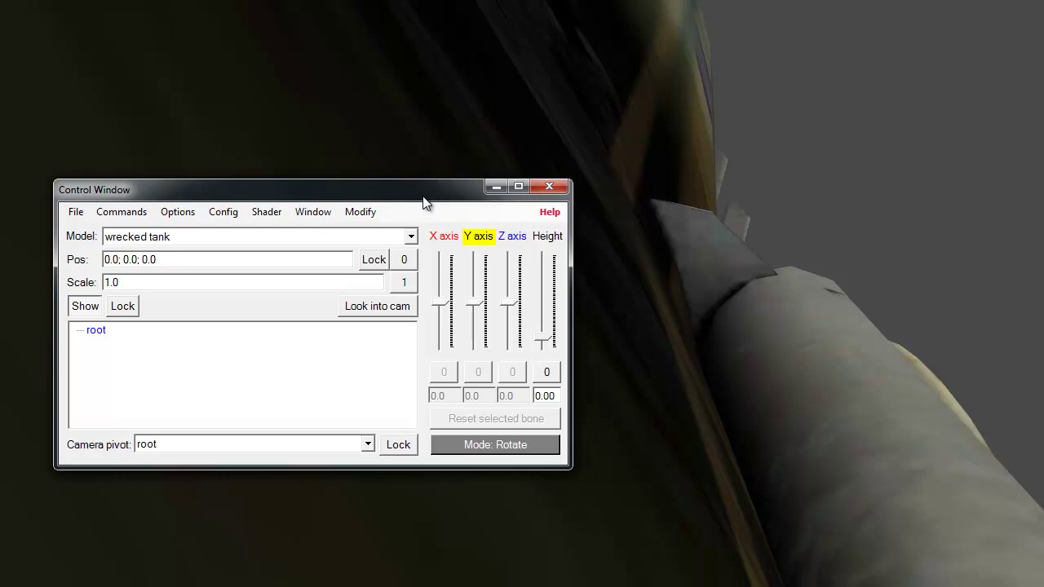
mouse_move(669, 272)
left_mouse_down()
mouse_move(685, 352)
mouse_move(667, 334)
mouse_move(716, 479)
mouse_move(720, 331)
mouse_move(749, 400)
mouse_move(693, 454)
mouse_move(636, 356)
mouse_move(677, 536)
mouse_move(630, 319)
mouse_move(776, 337)
mouse_move(592, 335)
mouse_move(538, 315)
mouse_move(565, 336)
mouse_move(634, 342)
mouse_move(546, 280)
left_mouse_up()
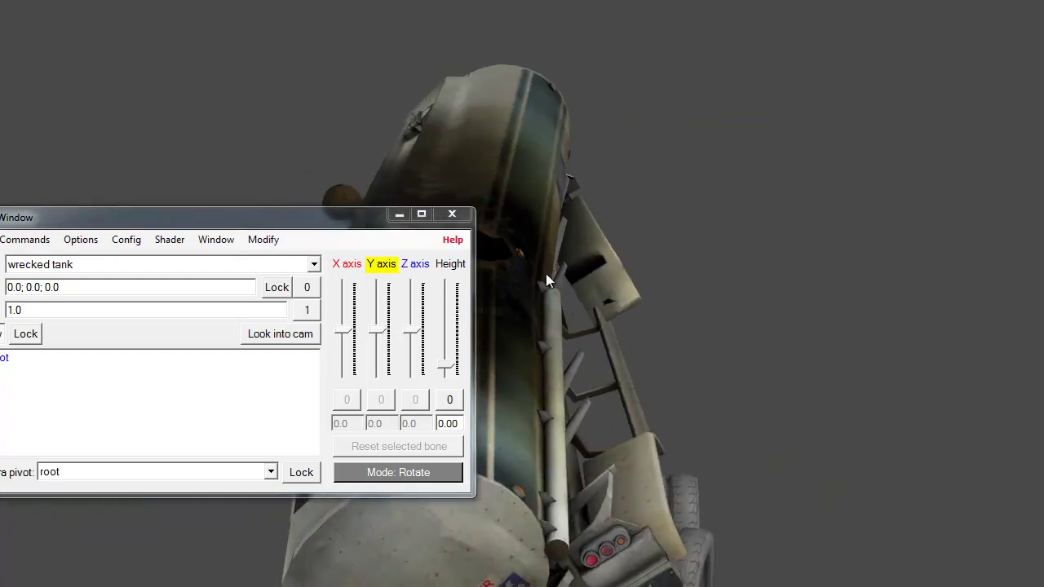
left_click(453, 219)
left_click(488, 343)
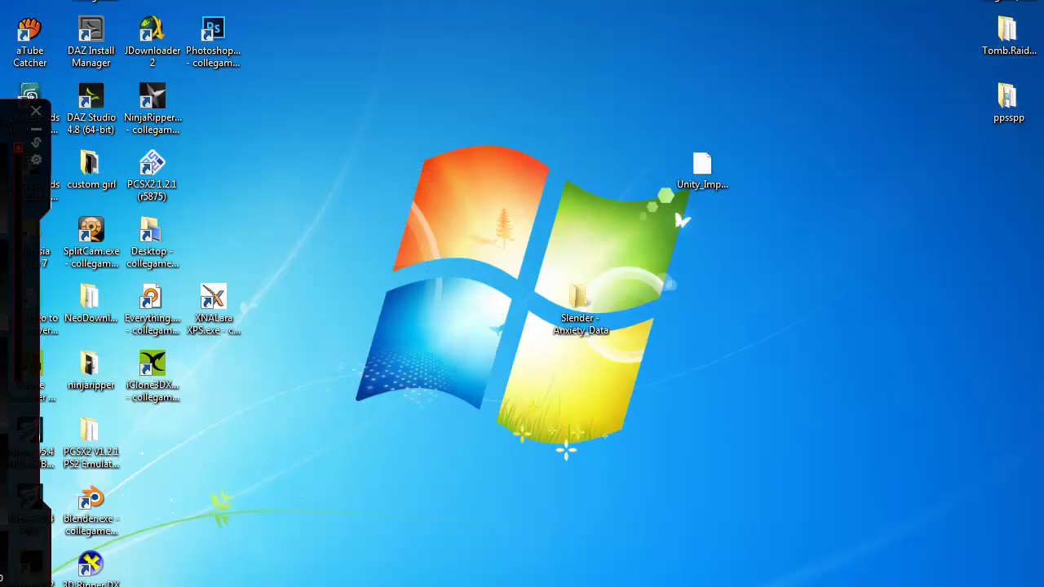